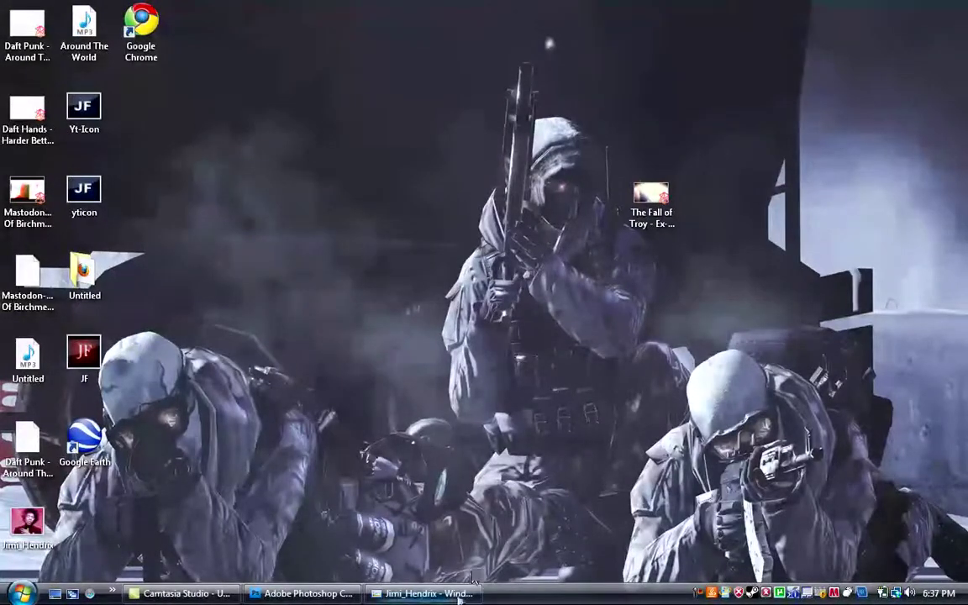
# - Close the photo gallery and bring Photoshop with Jimi_Hendrix.jpg to the front
pyautogui.click(425, 593)
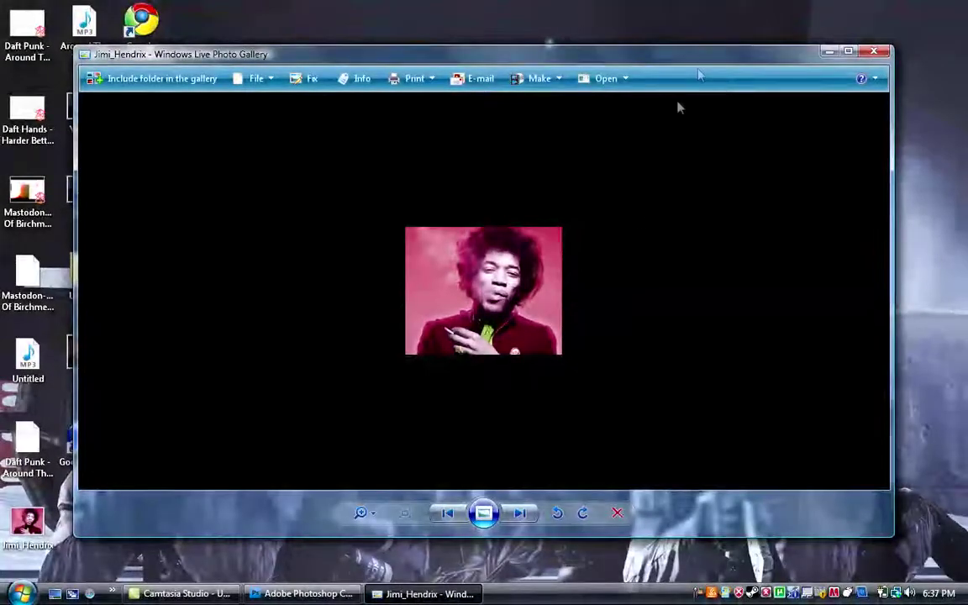
pyautogui.click(874, 51)
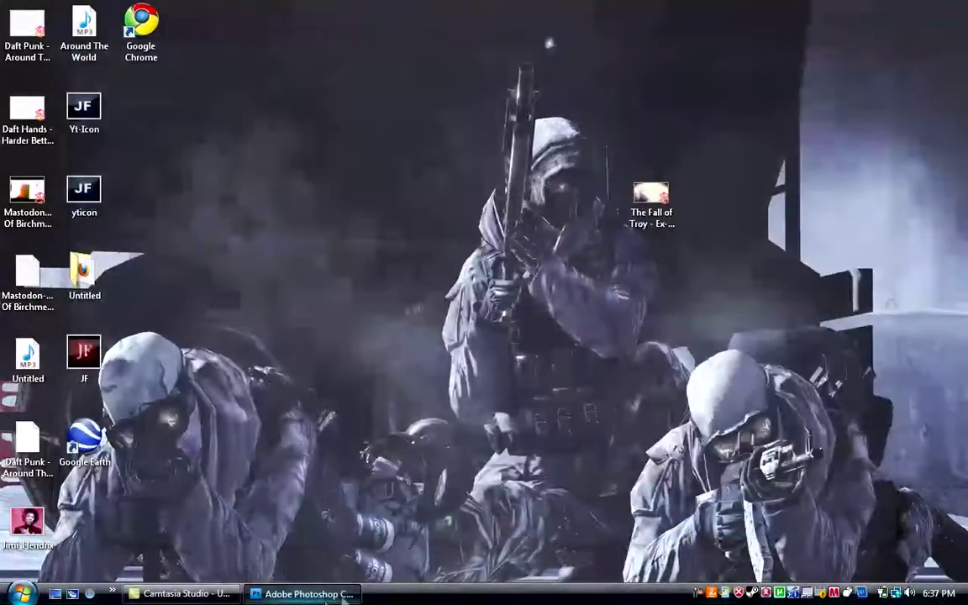
pyautogui.click(302, 593)
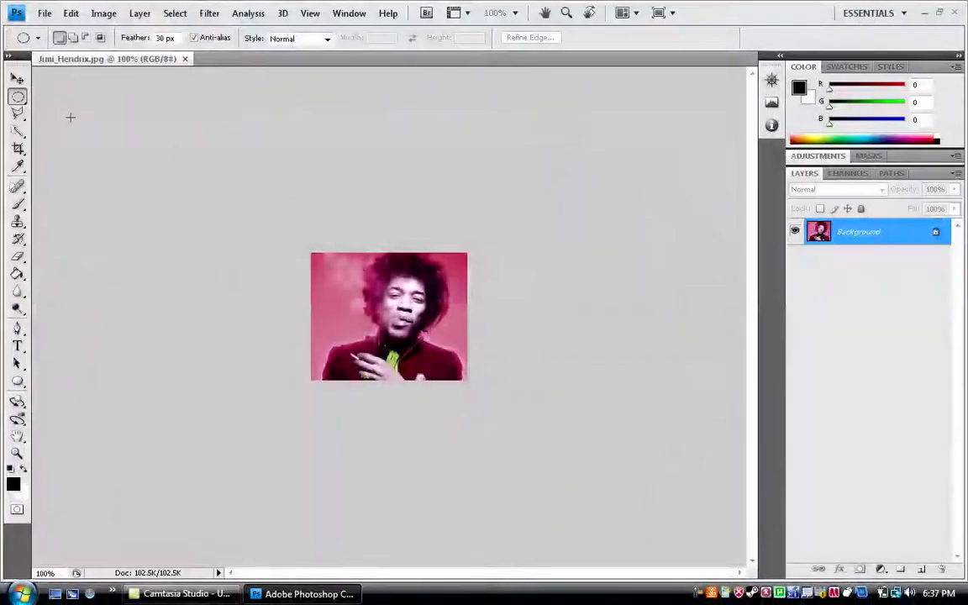
# - Convert the Background into a regular layer named 'Jimi', dismissing the warning
pyautogui.rightClick(807, 233)
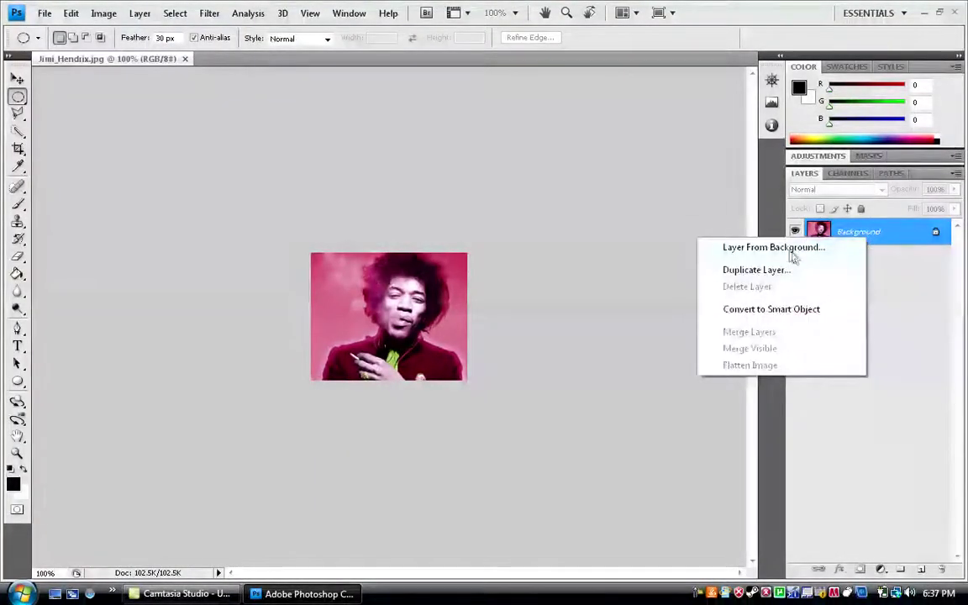
pyautogui.click(740, 249)
pyautogui.press('BackSpace')
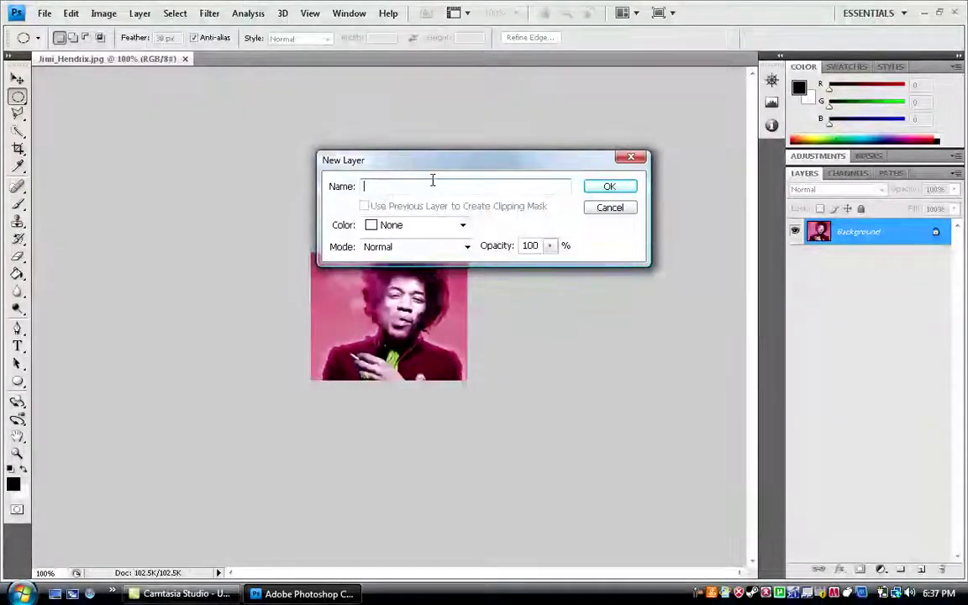
pyautogui.write('Jimi')
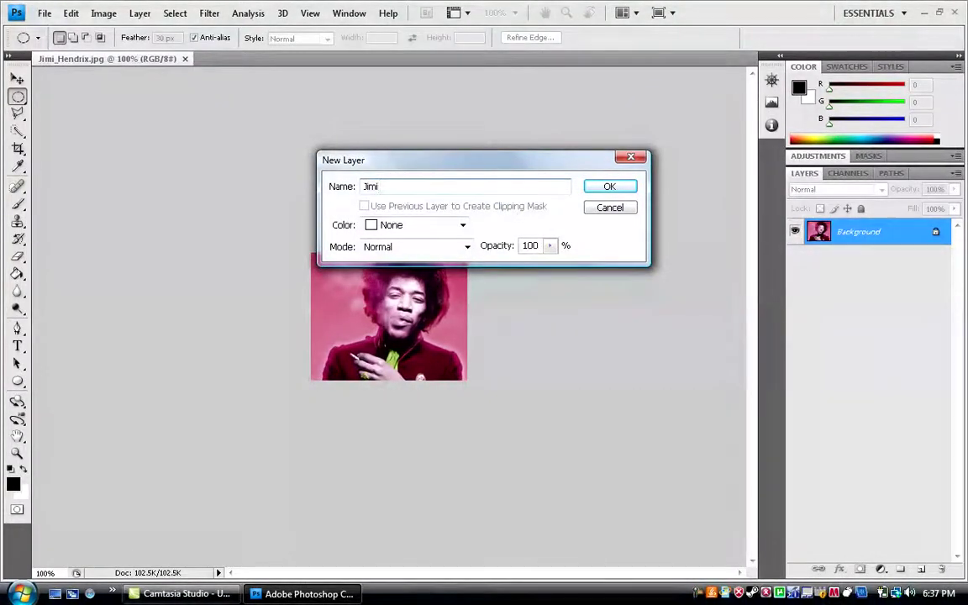
pyautogui.press('Return')
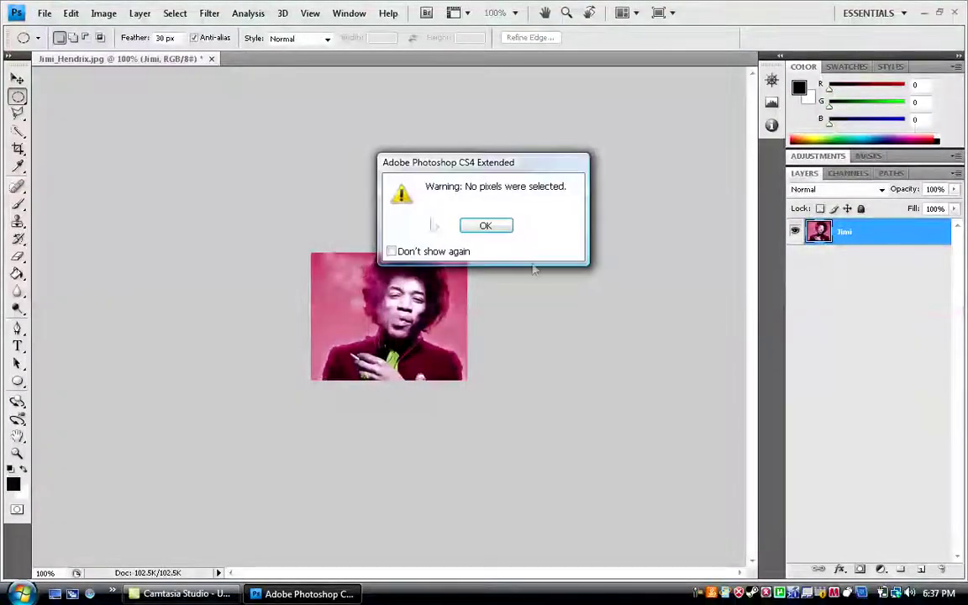
pyautogui.click(485, 225)
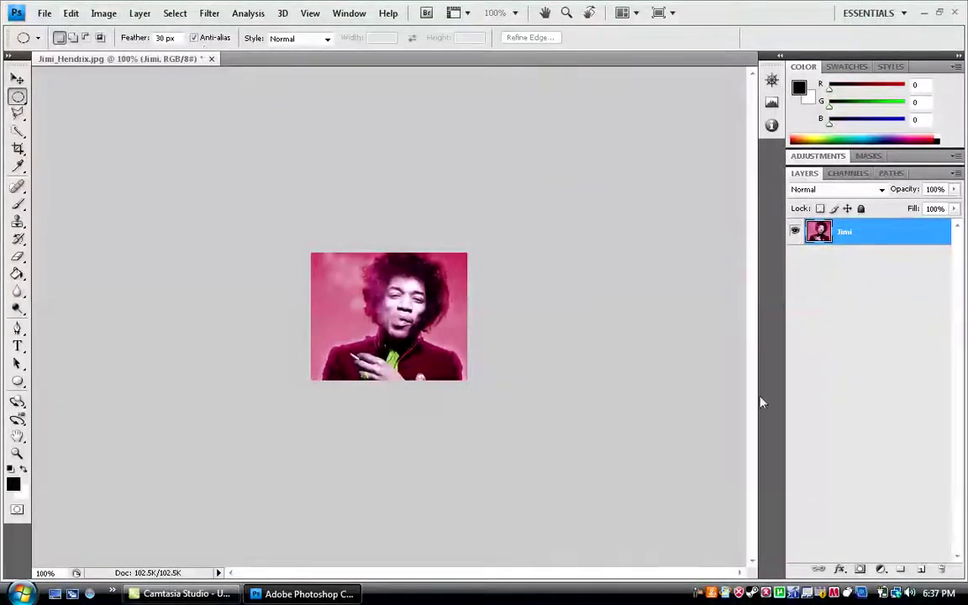
# - Convert the Jimi photo to Grayscale mode
pyautogui.click(104, 13)
pyautogui.moveTo(117, 32)
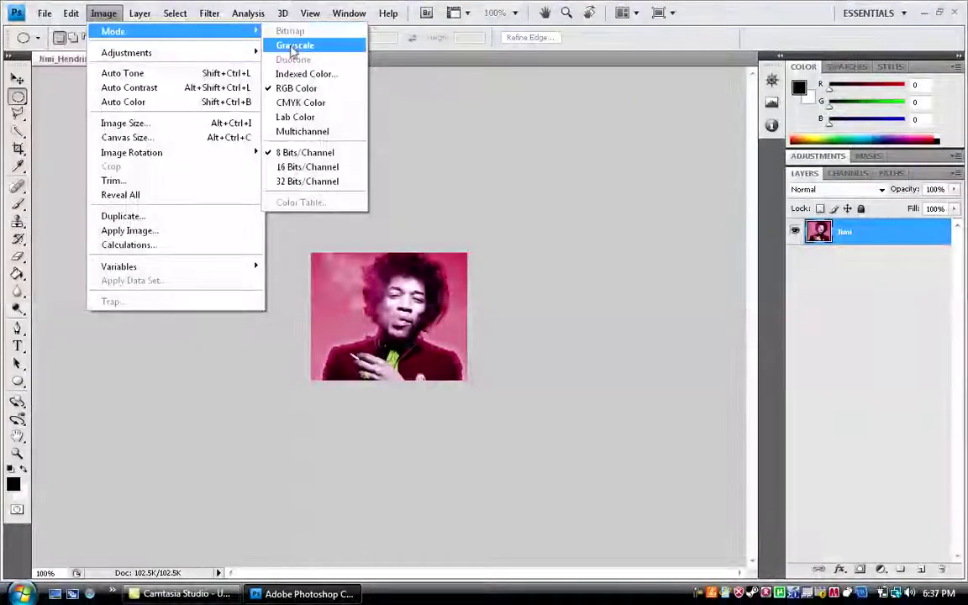
pyautogui.click(291, 51)
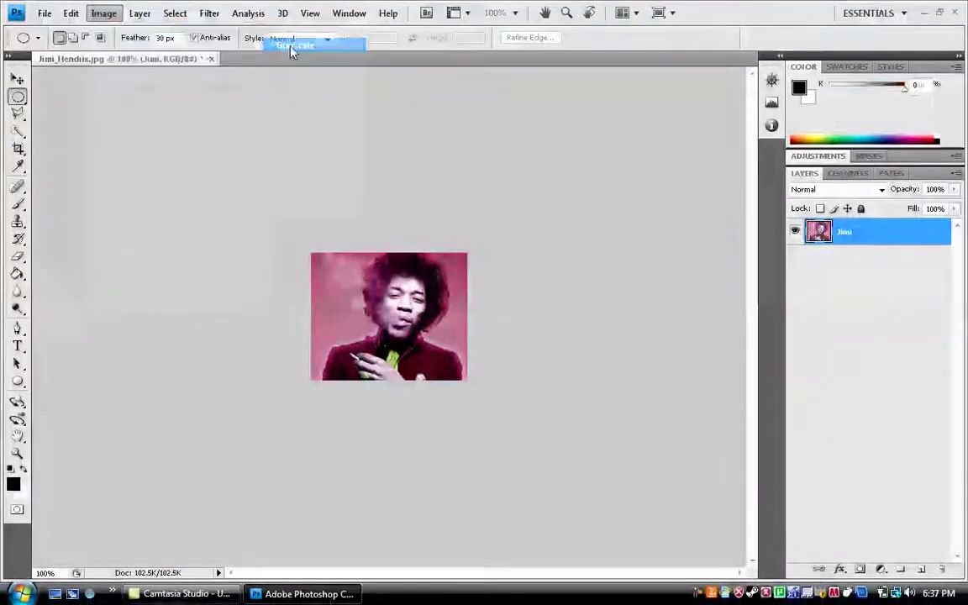
# - Switch the image back to RGB Color and verify the Red, Green, Blue channels
pyautogui.click(108, 15)
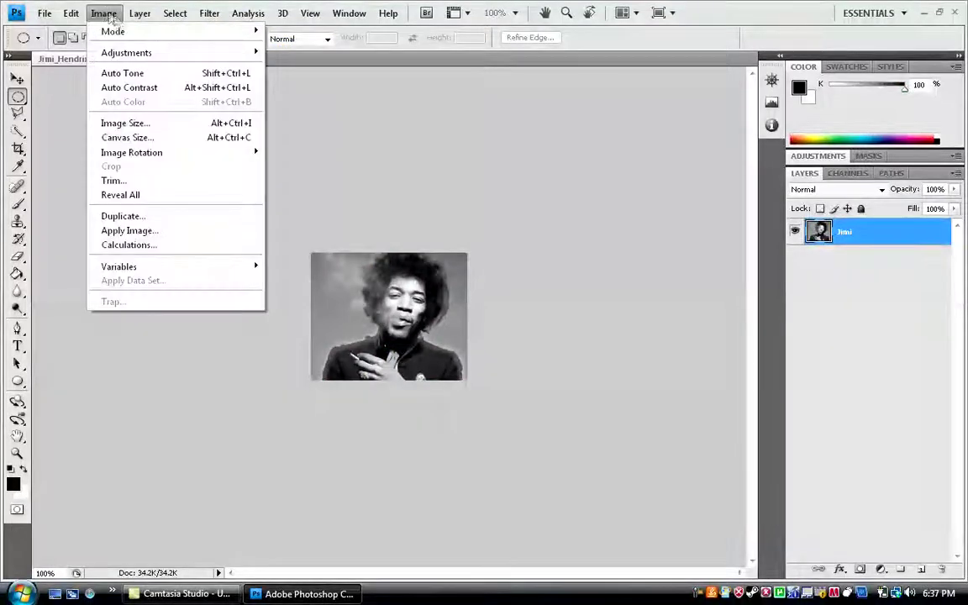
pyautogui.moveTo(153, 33)
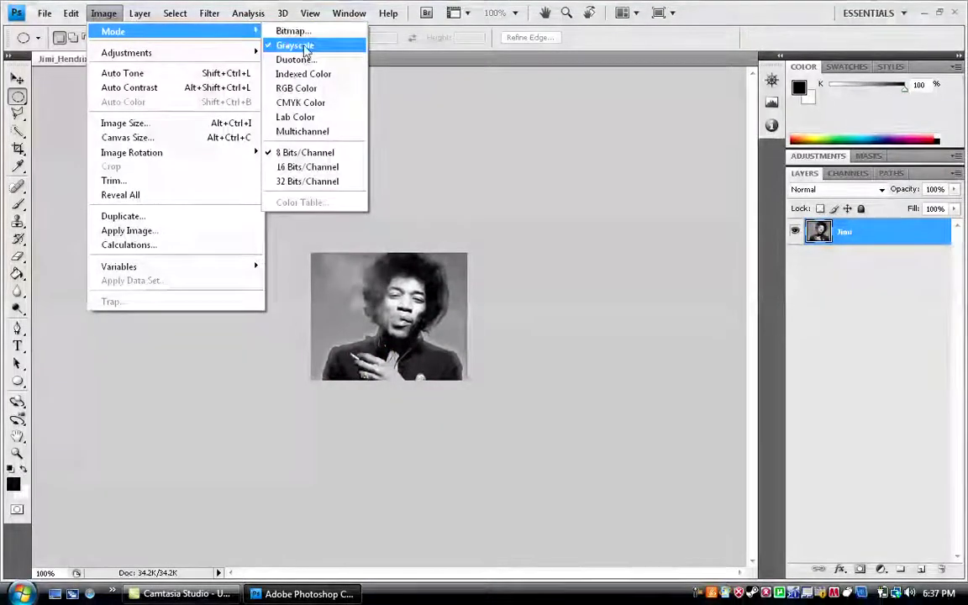
pyautogui.click(309, 90)
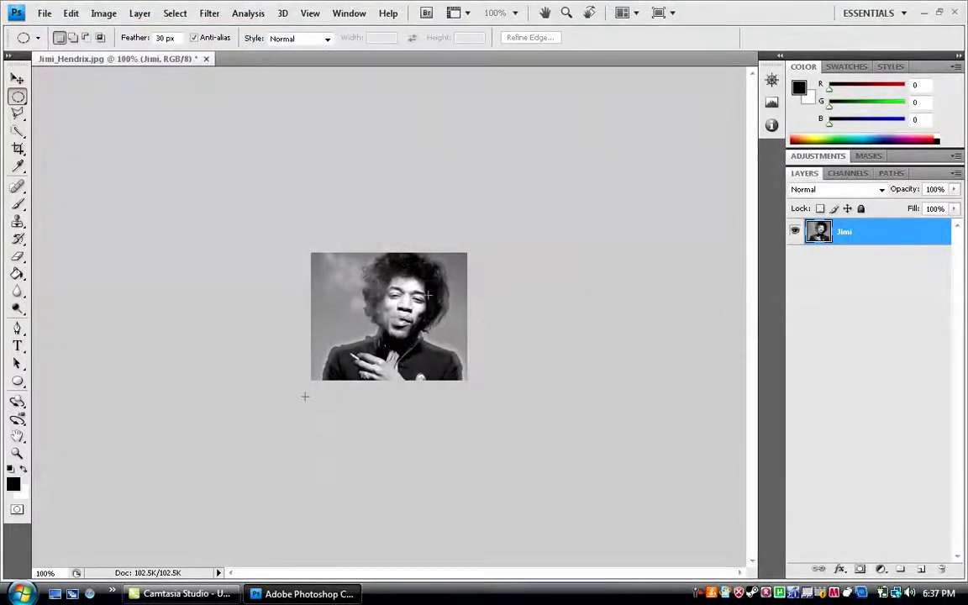
pyautogui.click(848, 173)
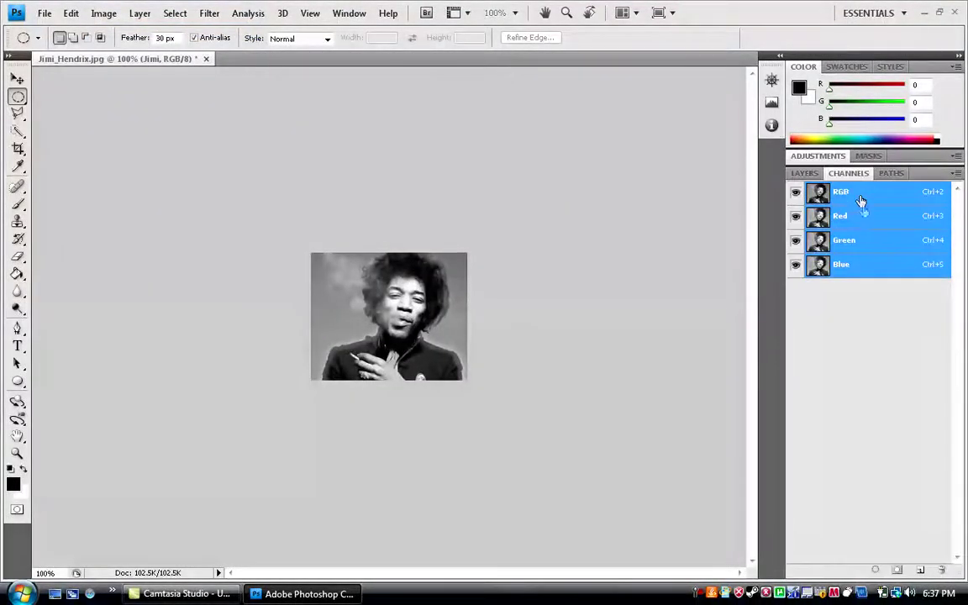
pyautogui.click(805, 173)
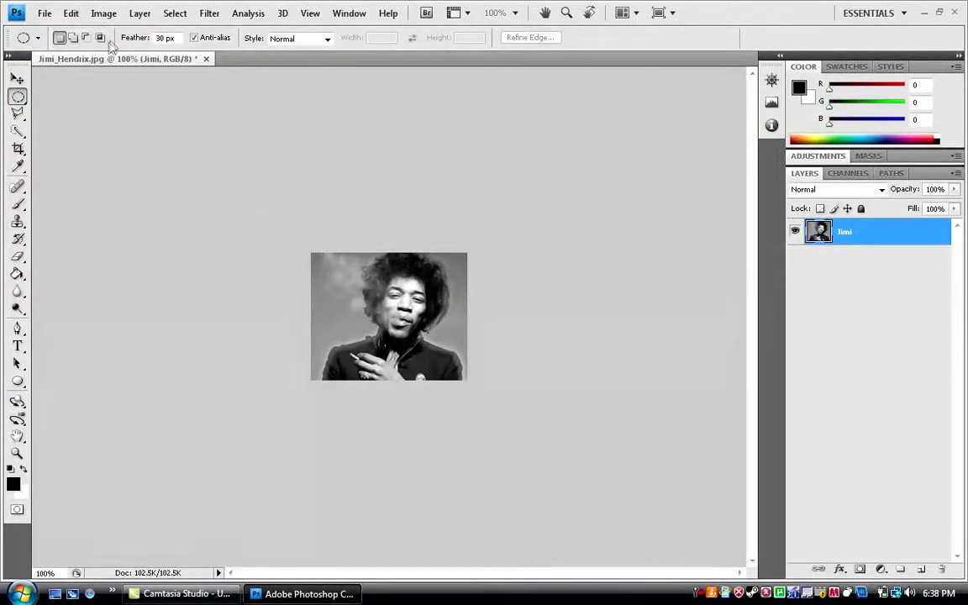
# - Create a new empty layer named 'Vignette' through Layer > New > Layer
pyautogui.click(44, 13)
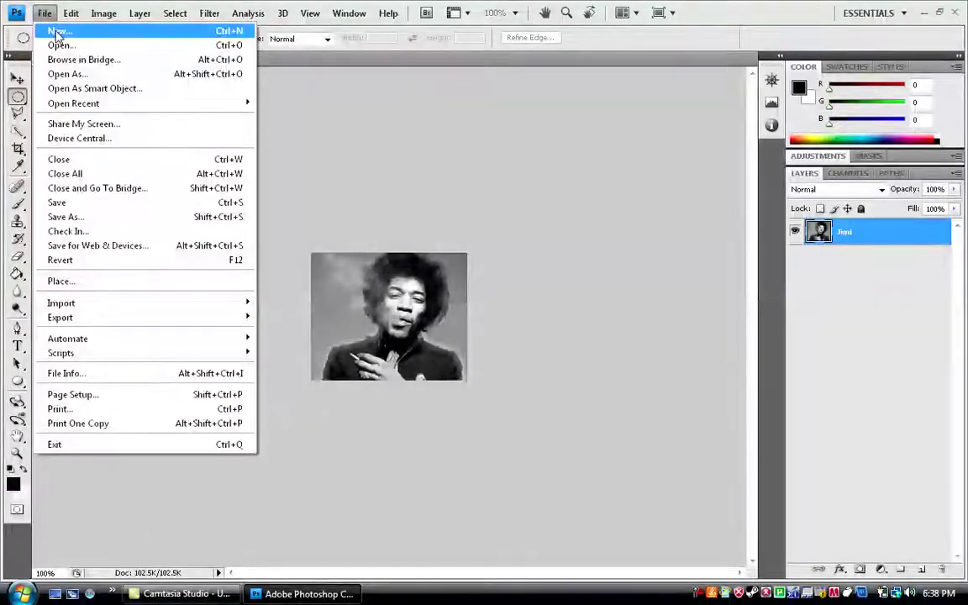
pyautogui.moveTo(140, 13)
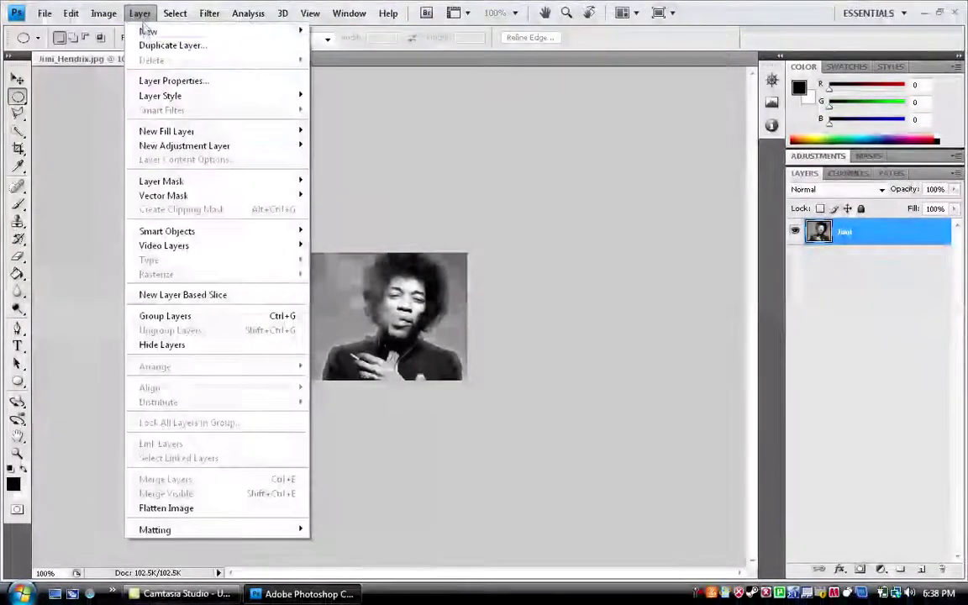
pyautogui.click(336, 31)
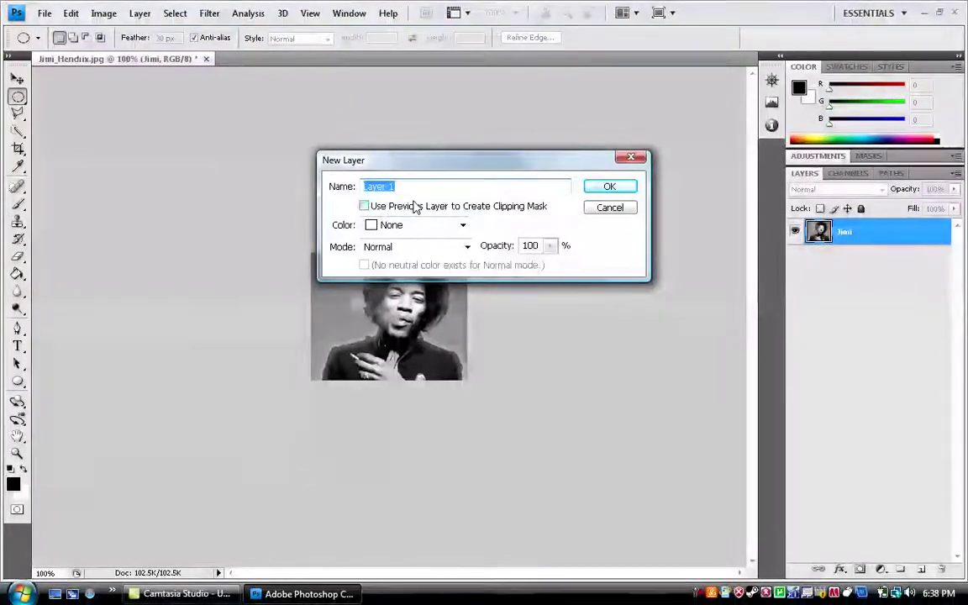
pyautogui.press('BackSpace')
pyautogui.write('V')
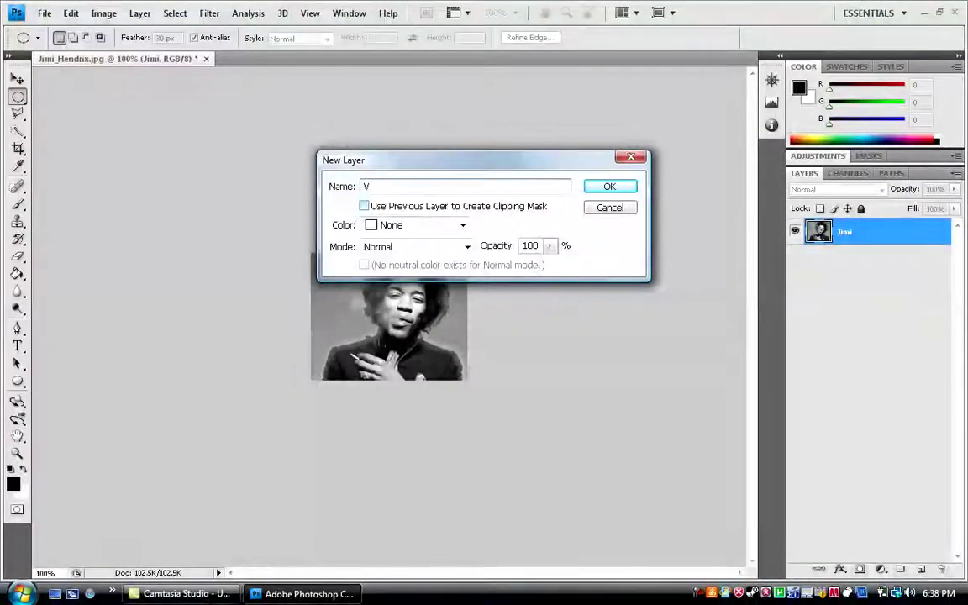
pyautogui.write('ign')
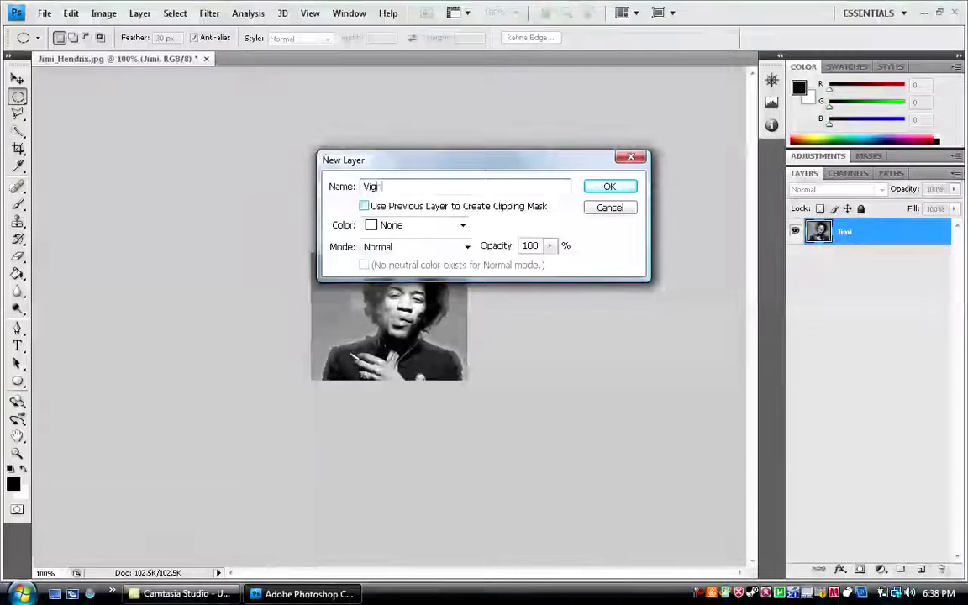
pyautogui.write('ette')
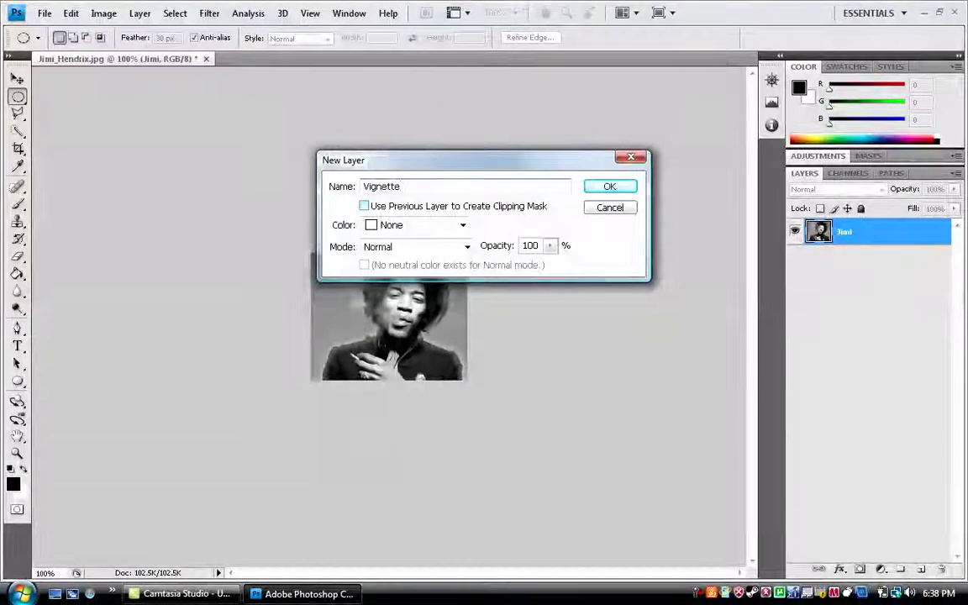
pyautogui.press('Return')
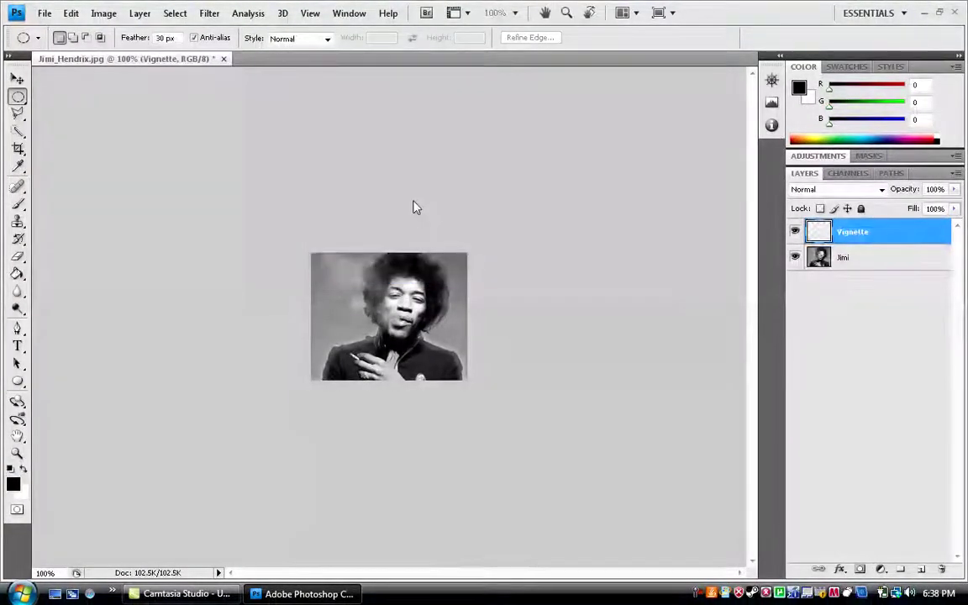
# - Move Vignette beneath Jimi and fill it solid black with the Paint Bucket Tool
pyautogui.moveTo(879, 242); pyautogui.dragTo(884, 277)
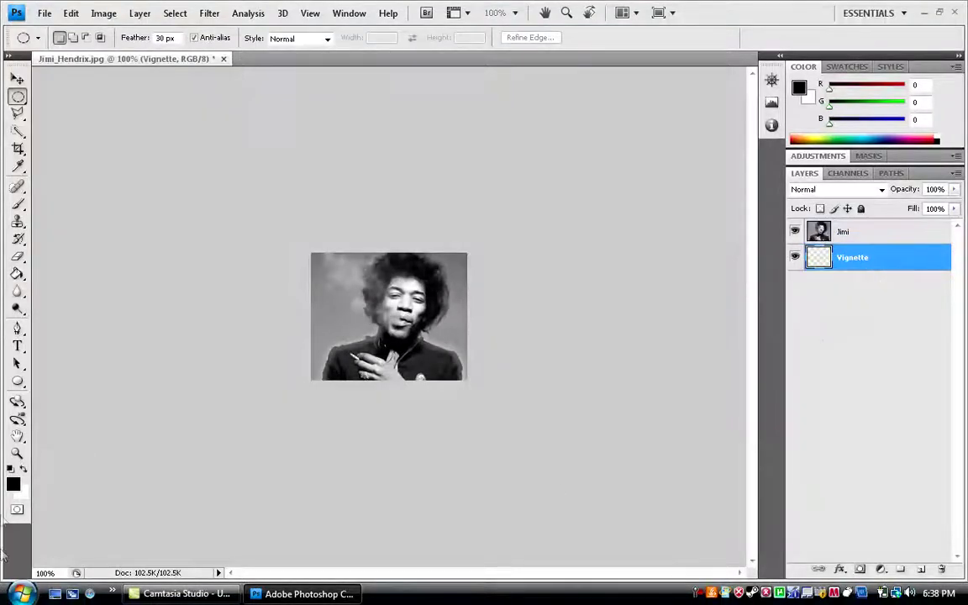
pyautogui.click(17, 273)
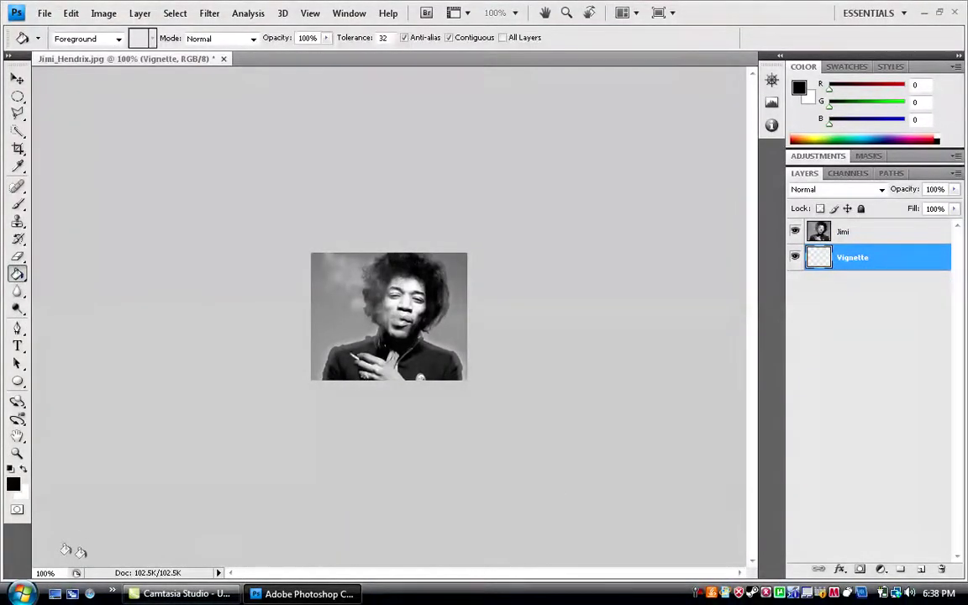
pyautogui.rightClick(17, 273)
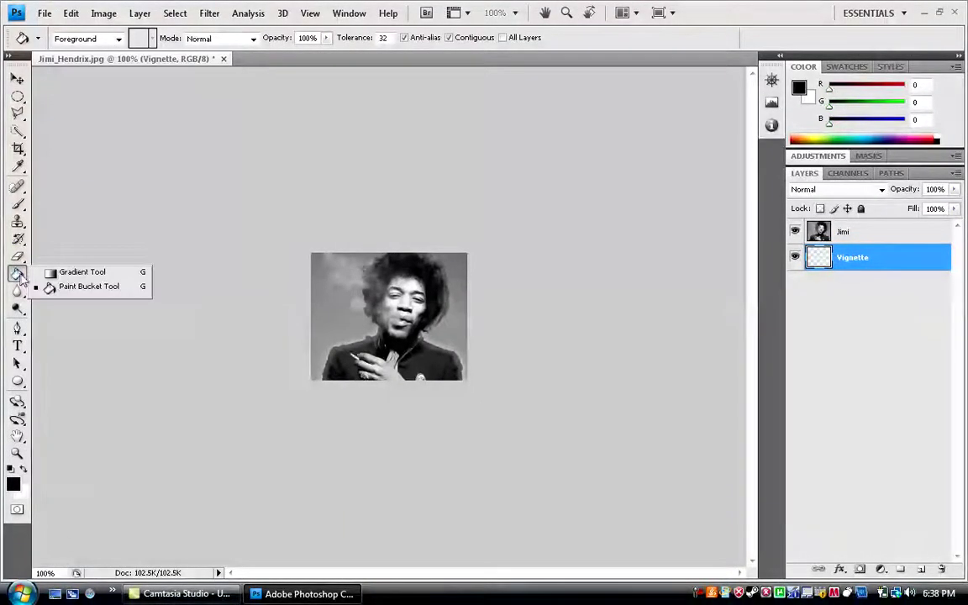
pyautogui.click(52, 272)
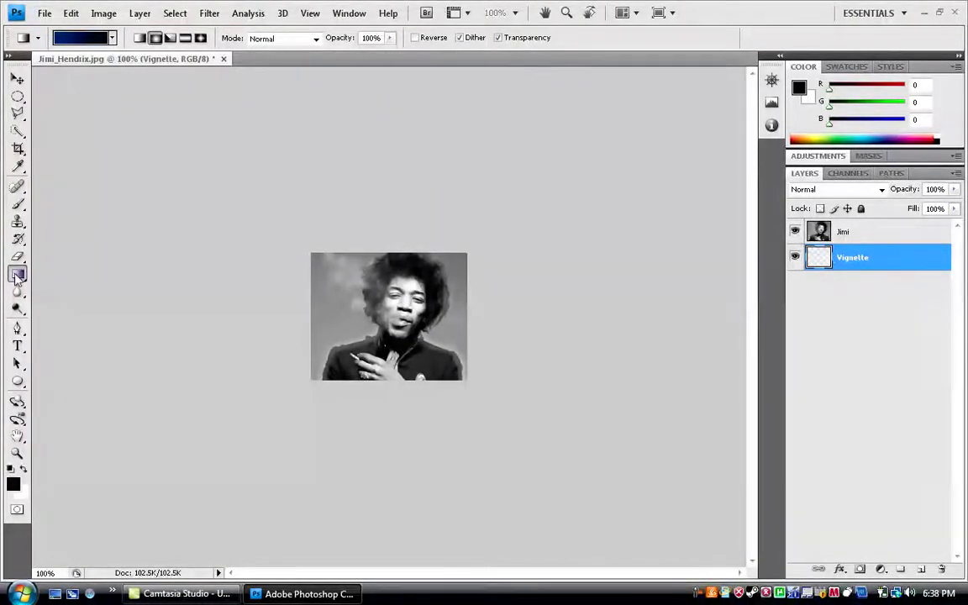
pyautogui.rightClick(20, 279)
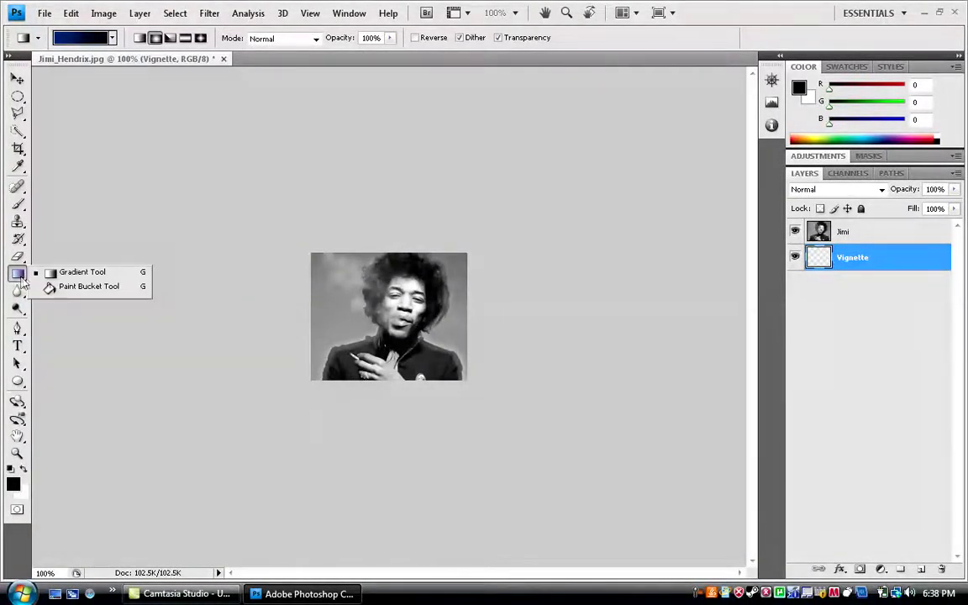
pyautogui.click(84, 286)
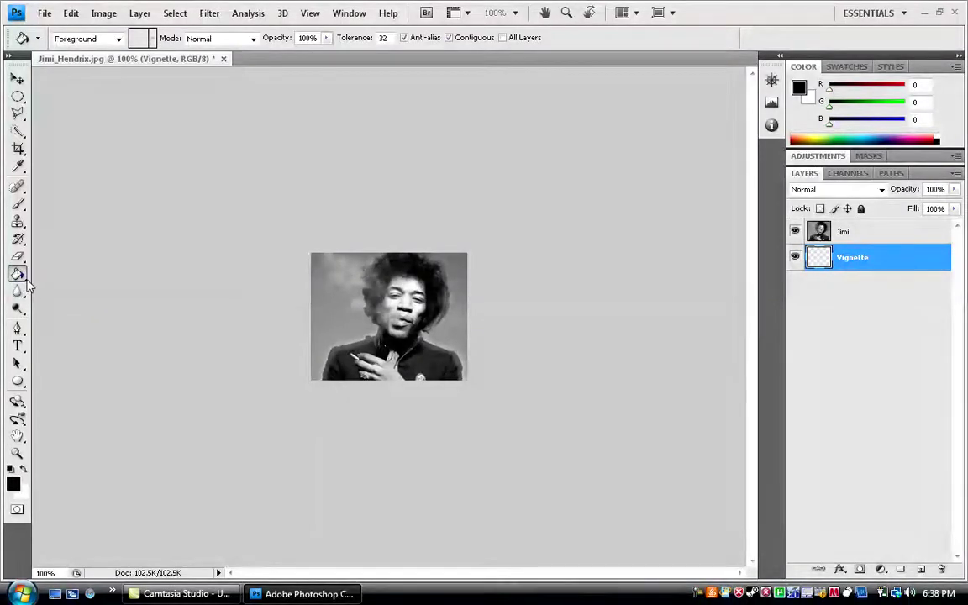
pyautogui.rightClick(22, 279)
pyautogui.click(84, 286)
pyautogui.click(357, 303)
pyautogui.click(795, 233)
pyautogui.click(795, 233)
# - With Elliptical Marquee feather 10 px, draw an oval around Jimi's head and shoulders
pyautogui.click(18, 97)
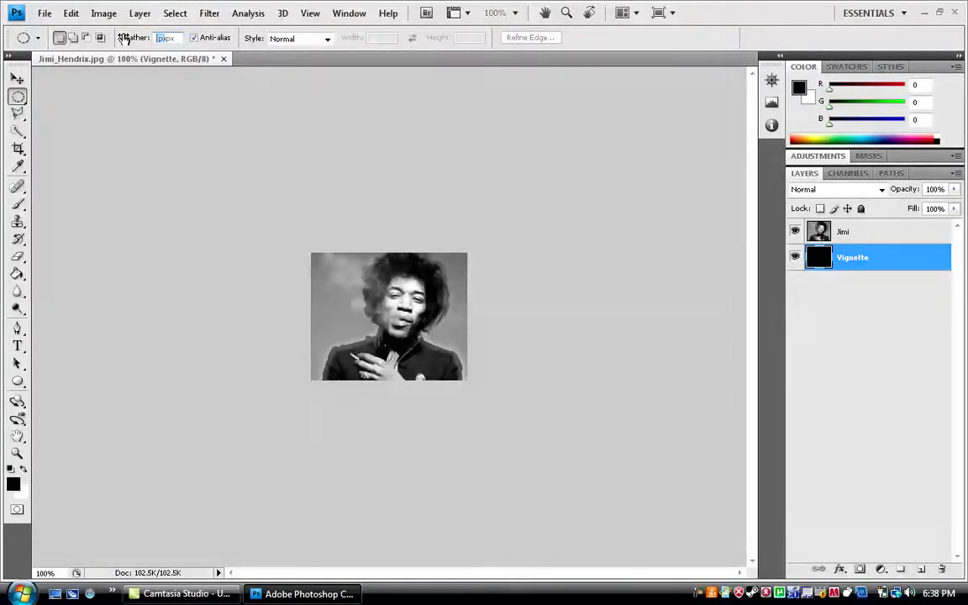
pyautogui.write('10')
pyautogui.rightClick(17, 101)
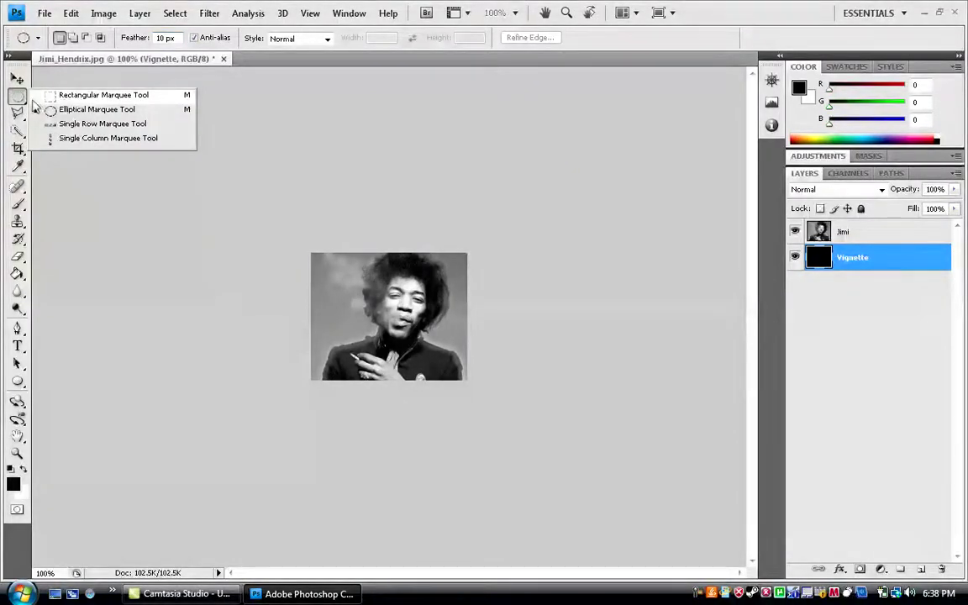
pyautogui.click(57, 115)
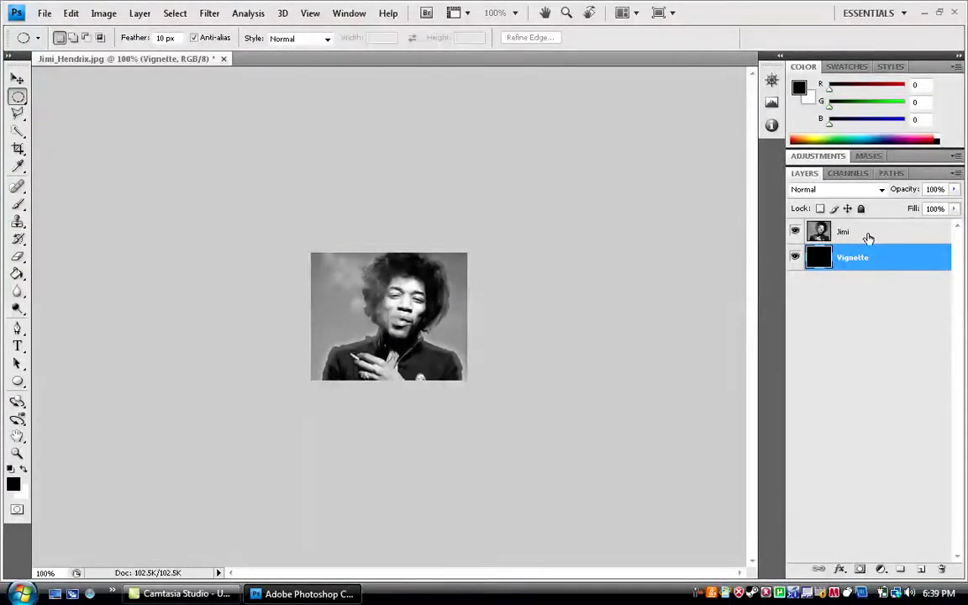
pyautogui.click(868, 237)
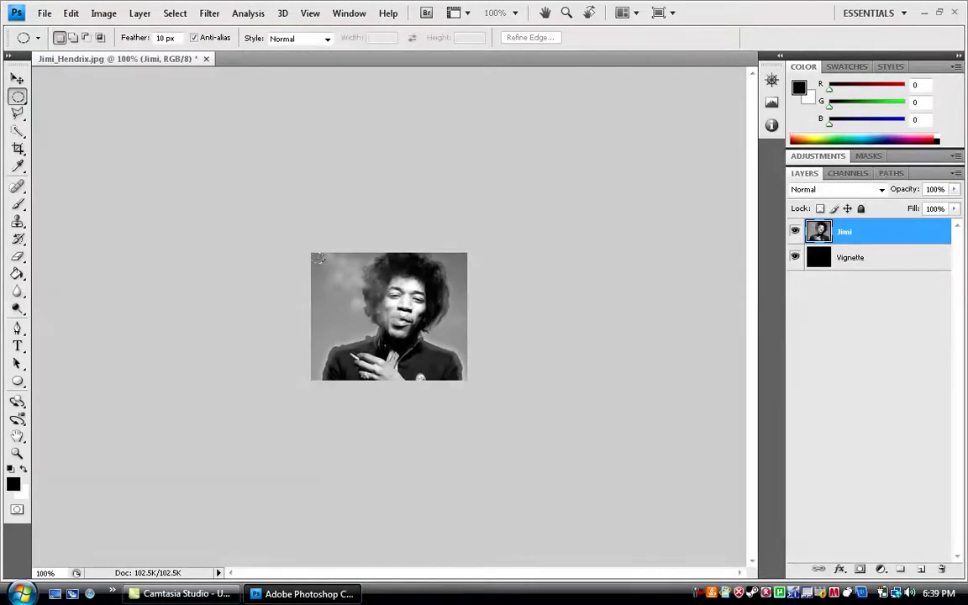
pyautogui.moveTo(319, 257); pyautogui.dragTo(443, 364)
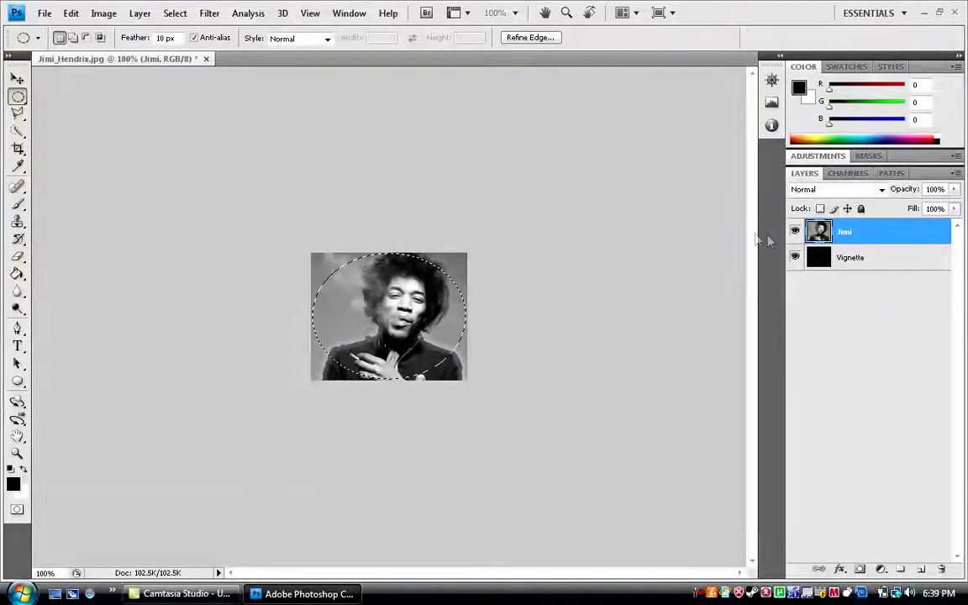
# - Apply Layer > Layer Mask > Reveal Selection to the Jimi layer
pyautogui.click(140, 12)
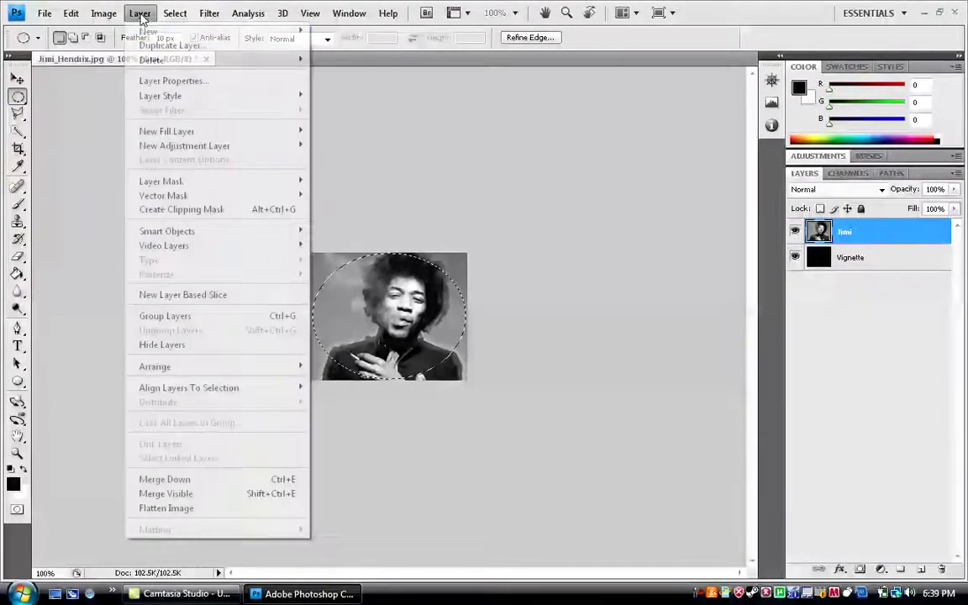
pyautogui.moveTo(210, 181)
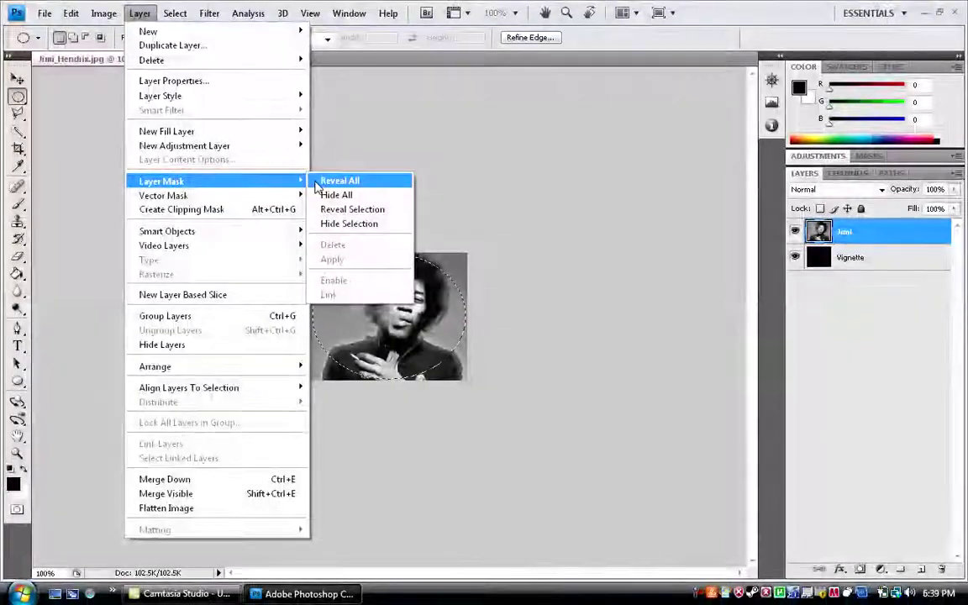
pyautogui.click(348, 209)
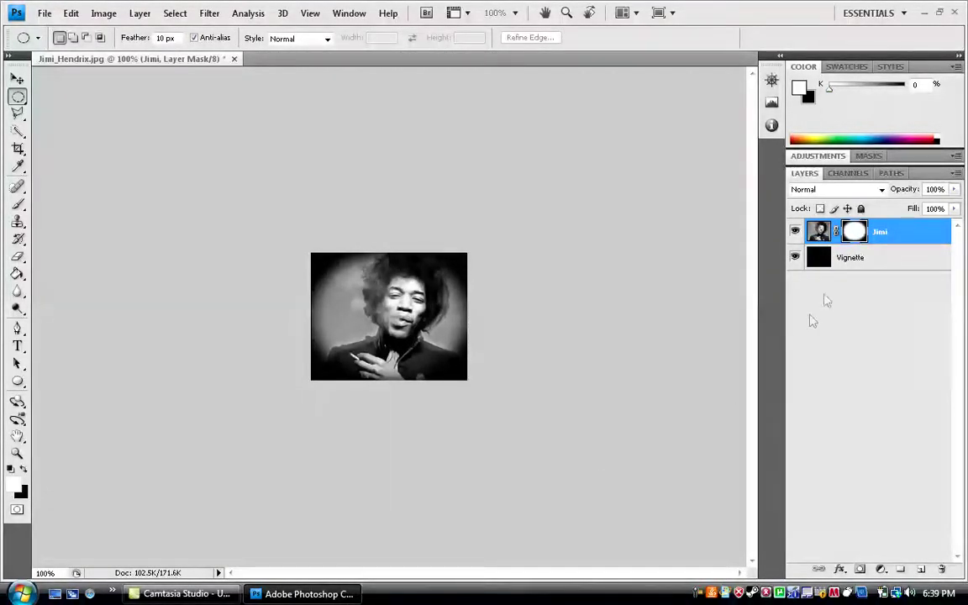
pyautogui.click(856, 260)
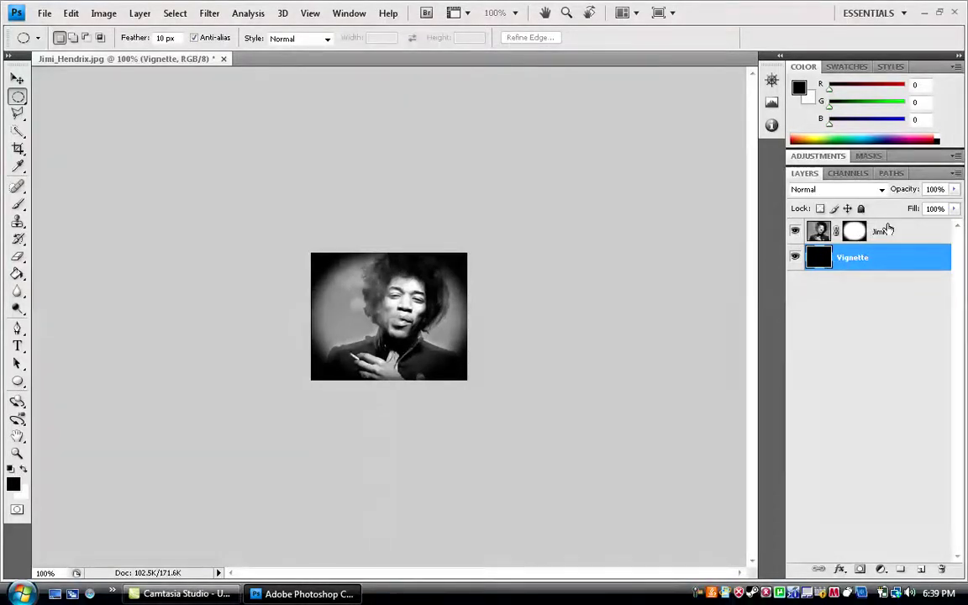
pyautogui.click(889, 231)
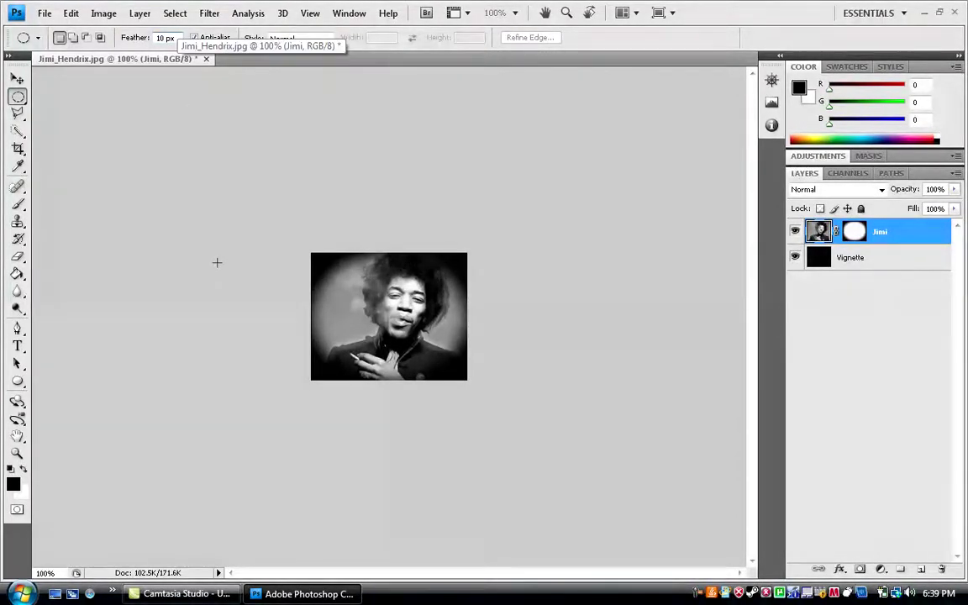
pyautogui.click(16, 99)
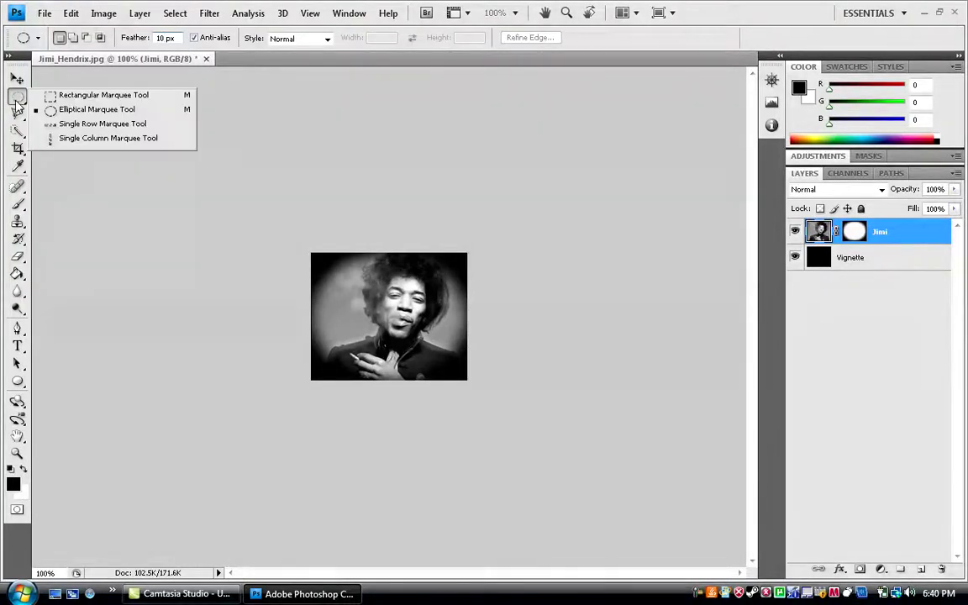
pyautogui.click(54, 86)
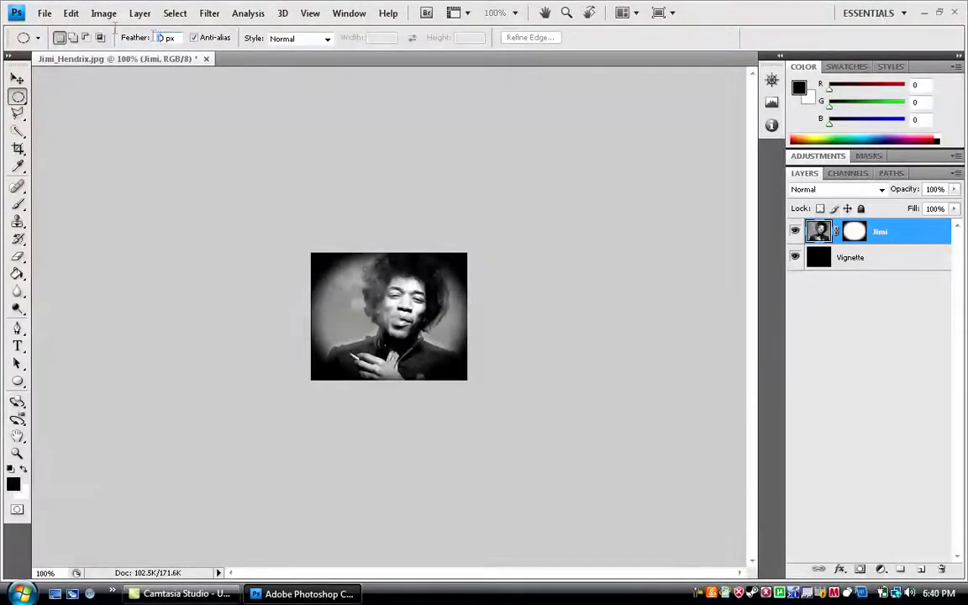
pyautogui.click(140, 34)
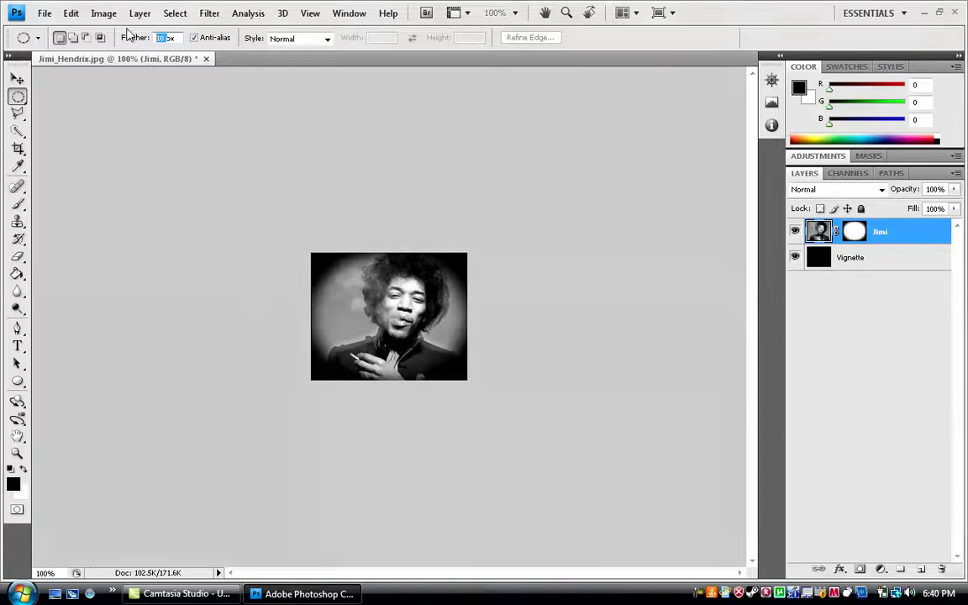
pyautogui.click(214, 161)
# - Open Hue/Saturation with Ctrl+U and reset the trial hue shift to 0
pyautogui.hotkey('ctrl', 'u')
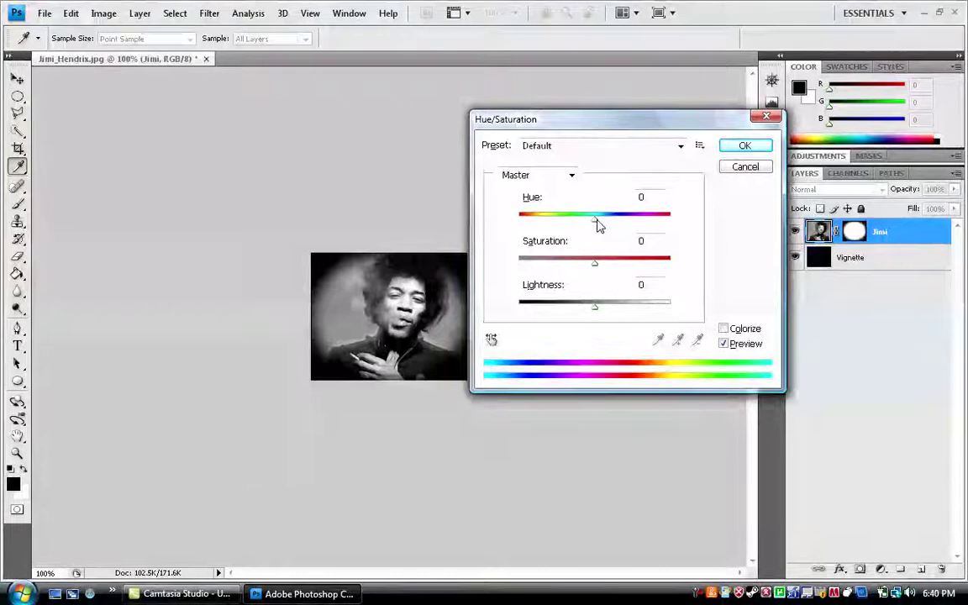
pyautogui.moveTo(594, 221); pyautogui.dragTo(632, 229)
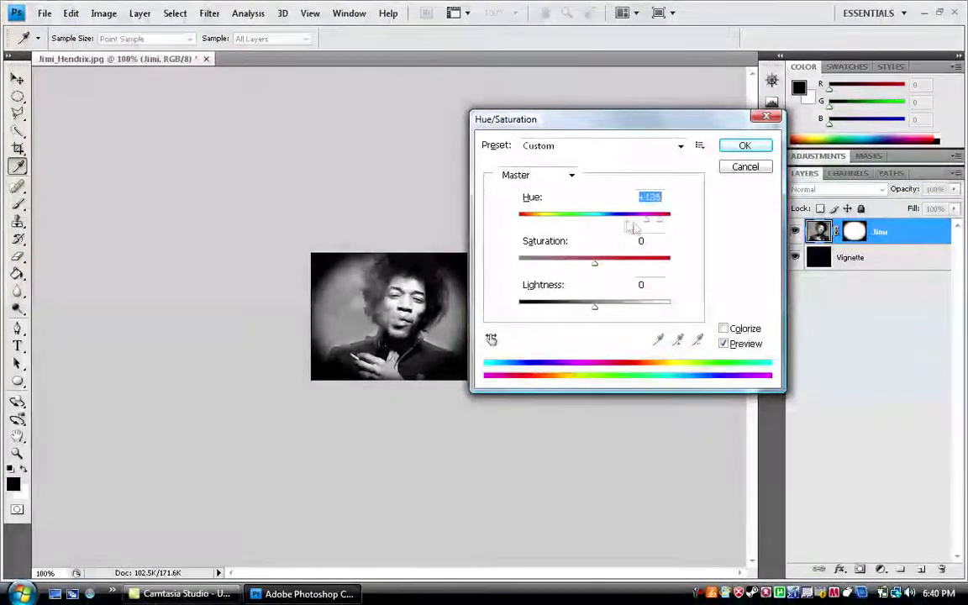
pyautogui.press('BackSpace')
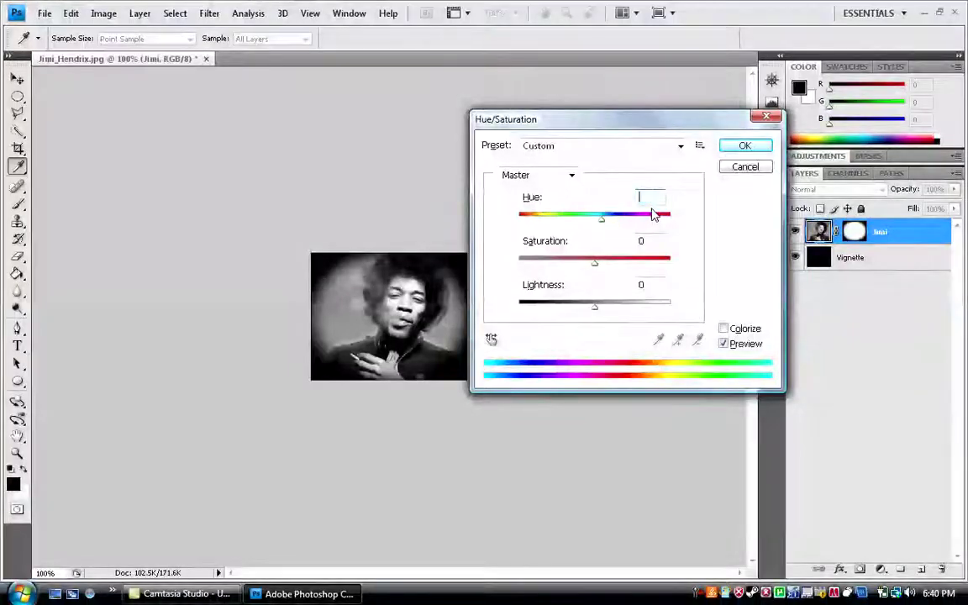
pyautogui.write('0')
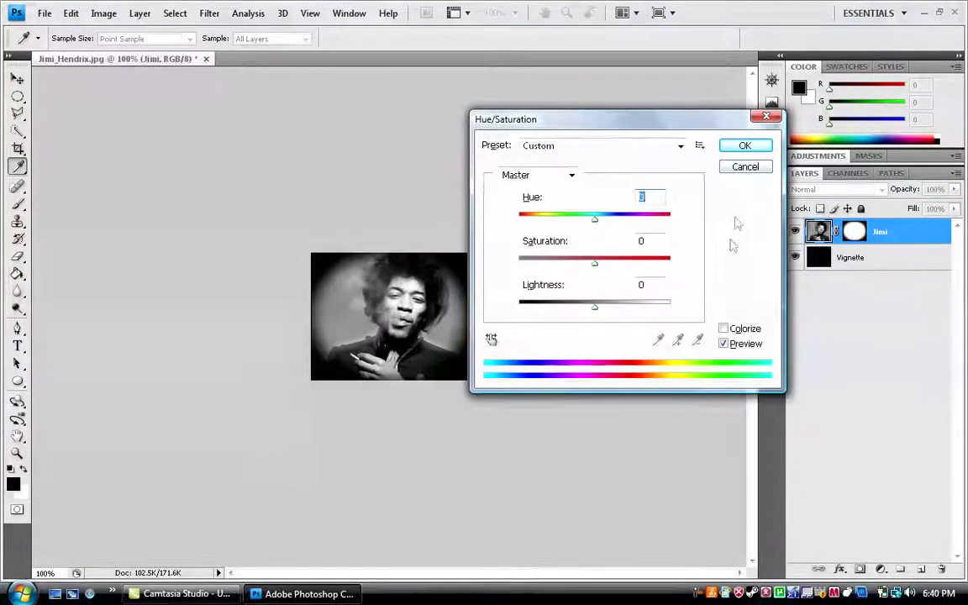
# - Enable Colorize and set Hue 50, Saturation 26, Lightness -4 for a sepia tint
pyautogui.click(723, 330)
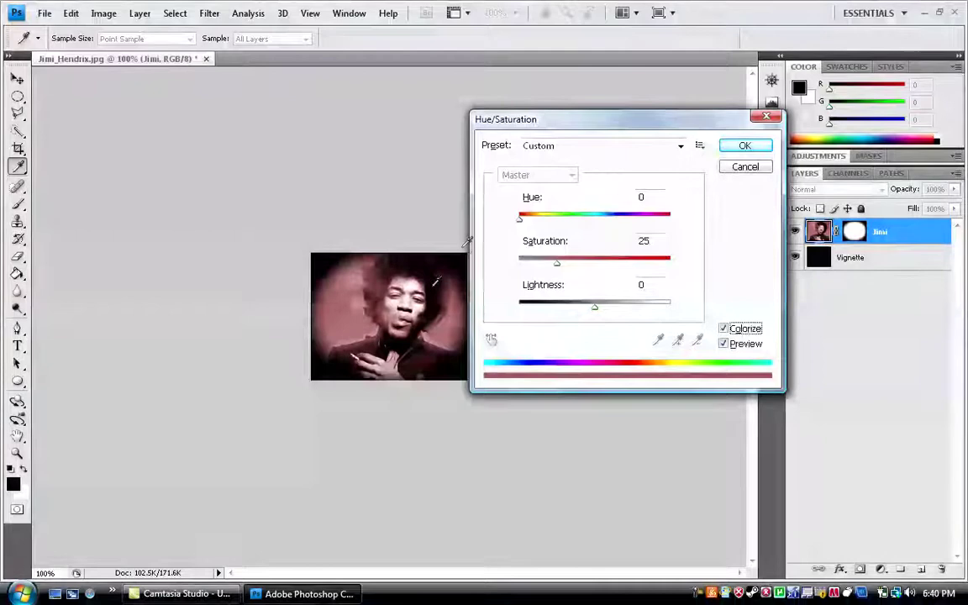
pyautogui.moveTo(520, 218); pyautogui.dragTo(547, 222)
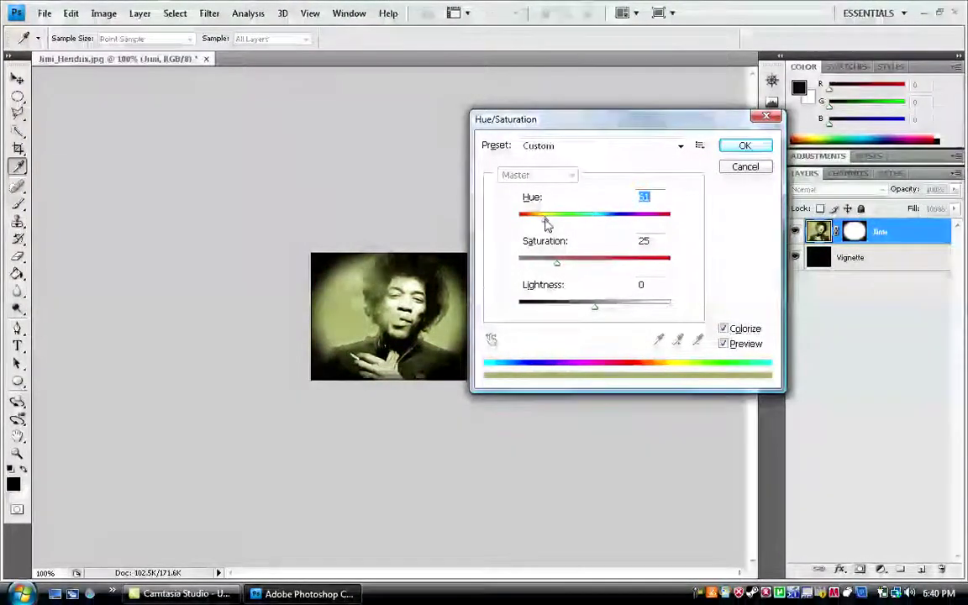
pyautogui.moveTo(557, 269); pyautogui.dragTo(572, 268)
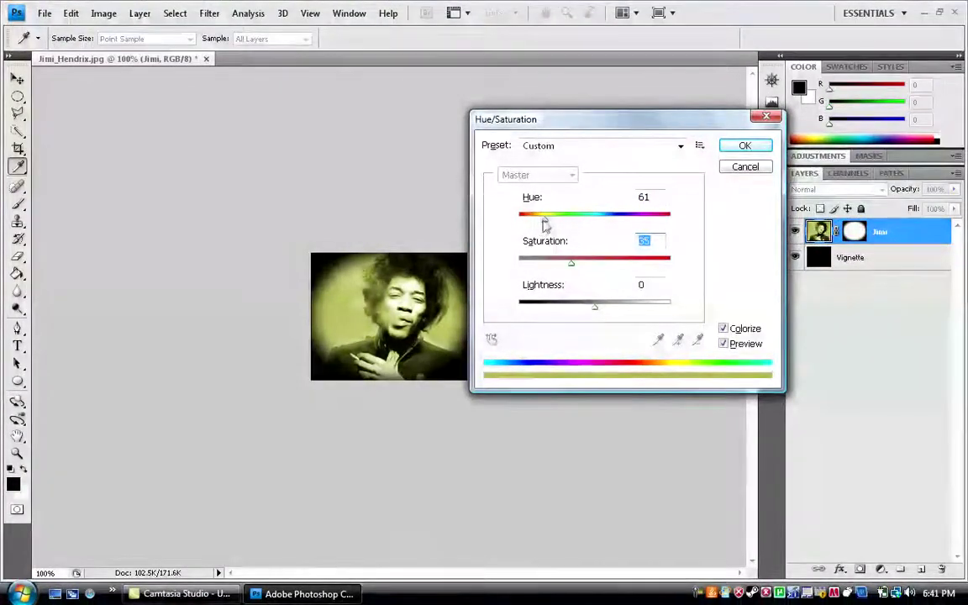
pyautogui.moveTo(545, 221); pyautogui.dragTo(540, 224)
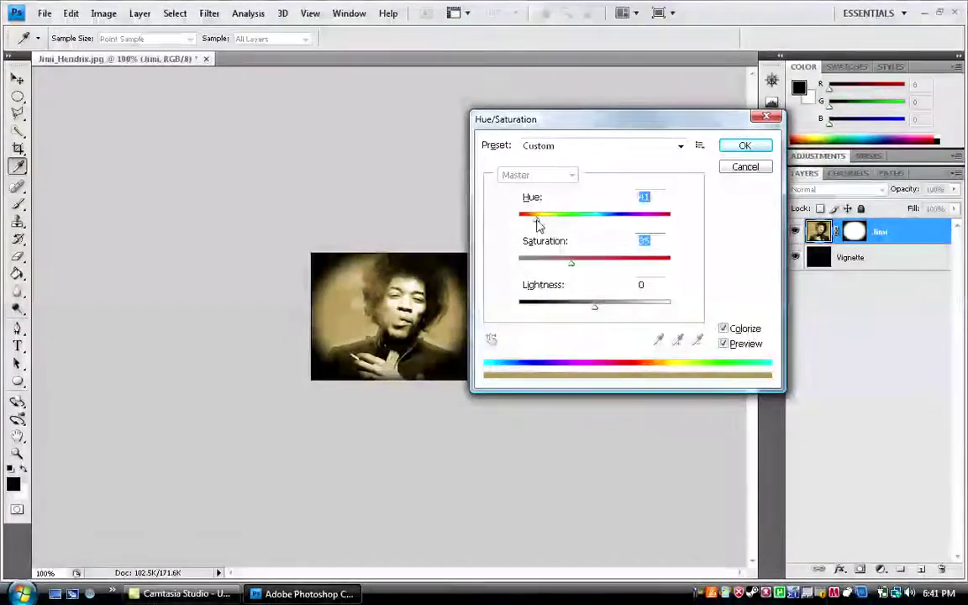
pyautogui.moveTo(593, 309); pyautogui.dragTo(593, 310)
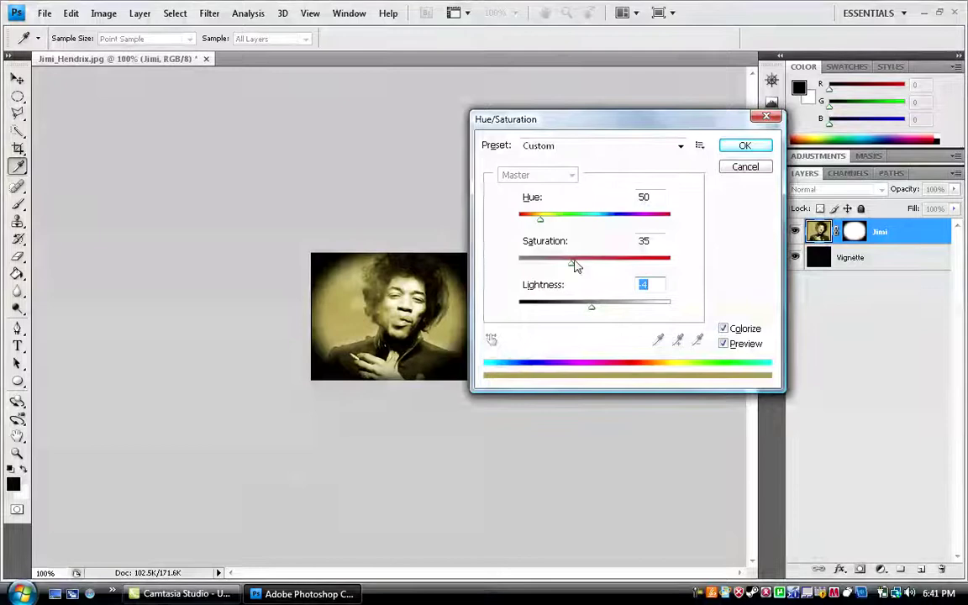
pyautogui.moveTo(571, 267); pyautogui.dragTo(557, 275)
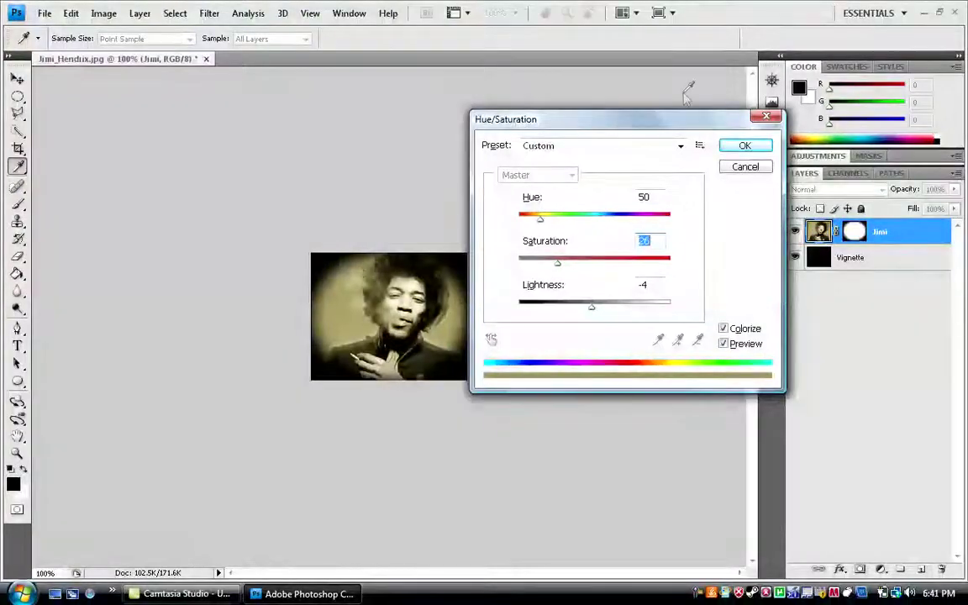
# - Keep the Custom preset and confirm the sepia Hue/Saturation on the Jimi layer
pyautogui.click(672, 147)
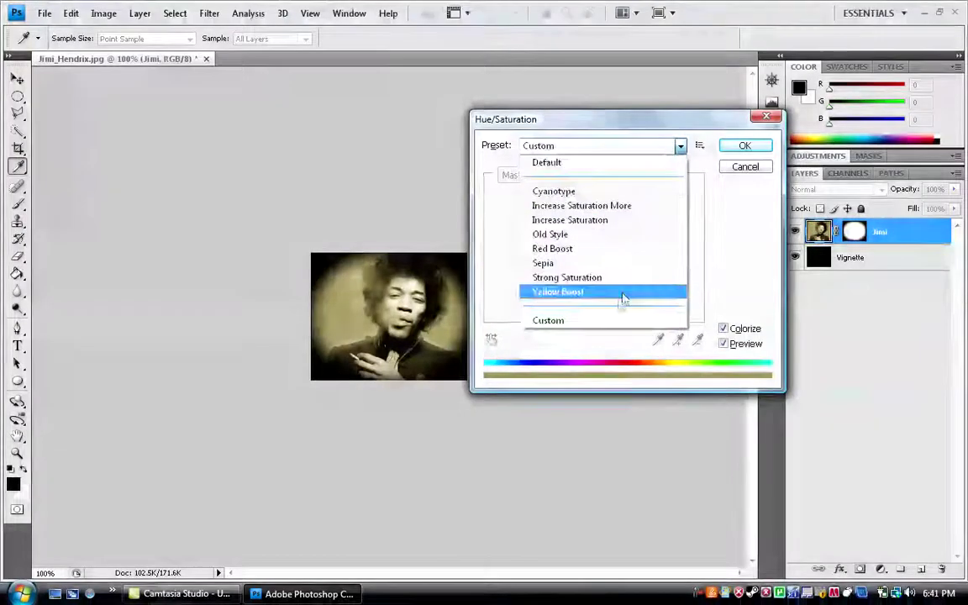
pyautogui.click(611, 318)
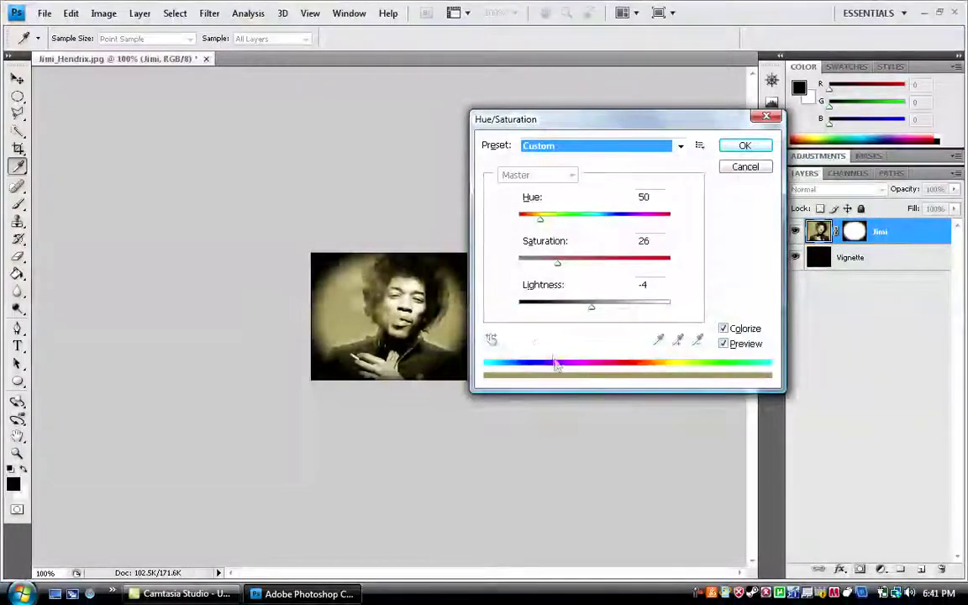
pyautogui.press('Tab')
pyautogui.press('Tab')
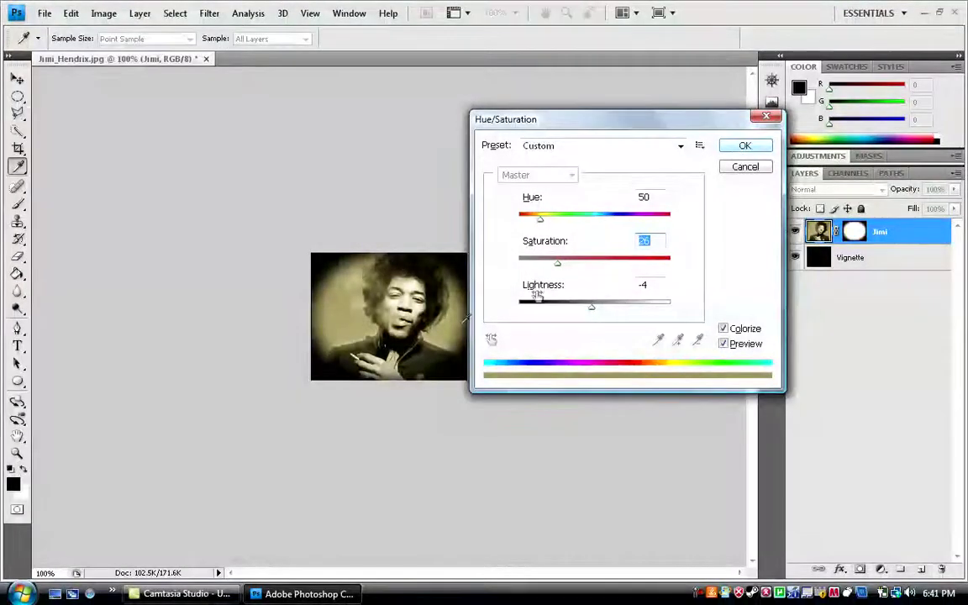
pyautogui.click(750, 164)
pyautogui.press('m')
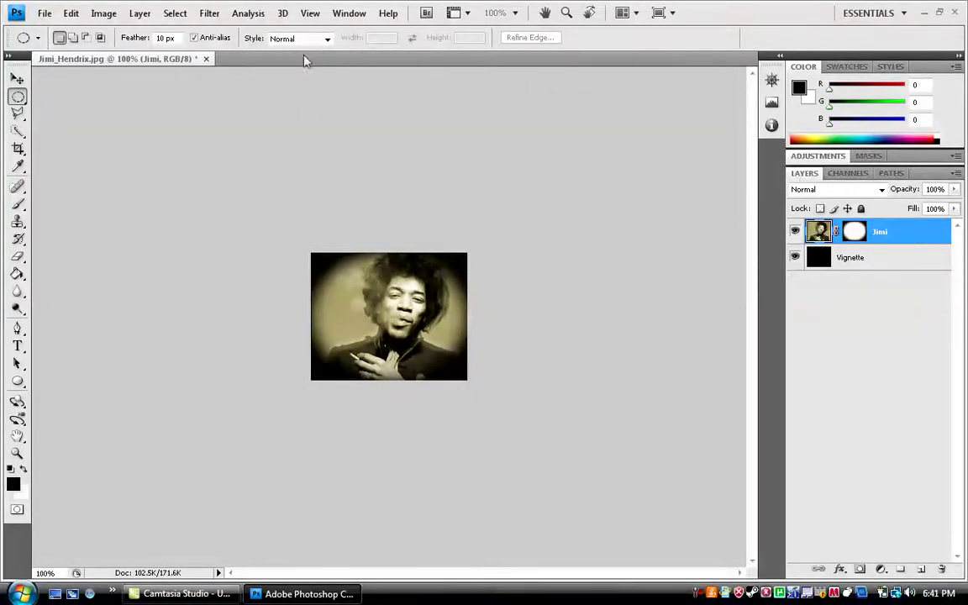
pyautogui.click(108, 15)
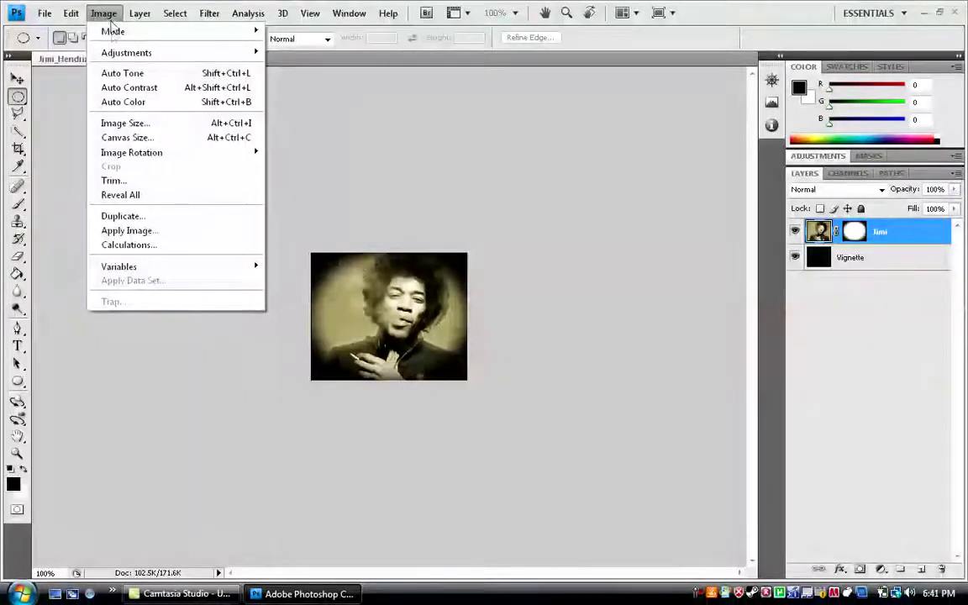
pyautogui.moveTo(113, 31)
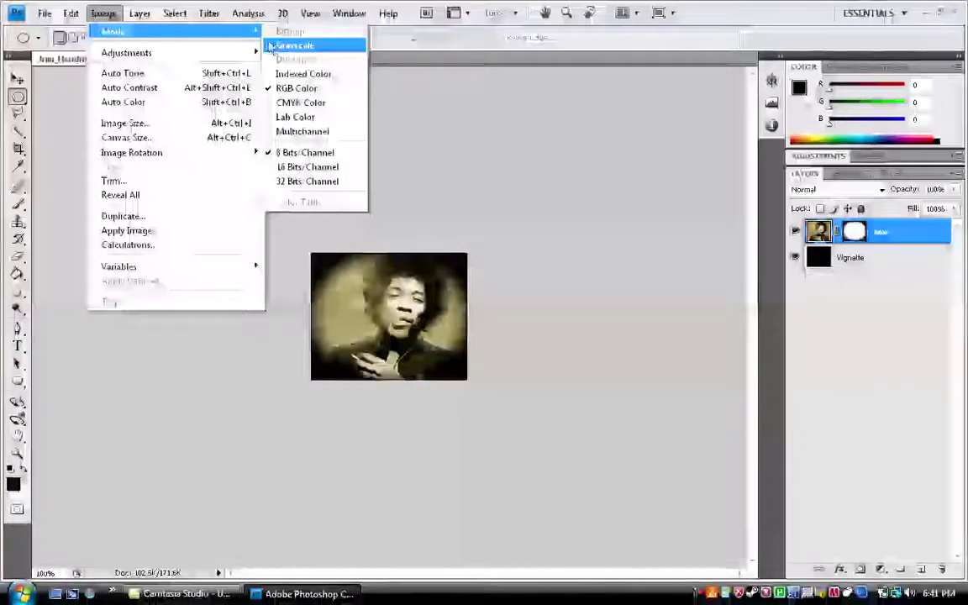
pyautogui.click(410, 98)
pyautogui.click(105, 15)
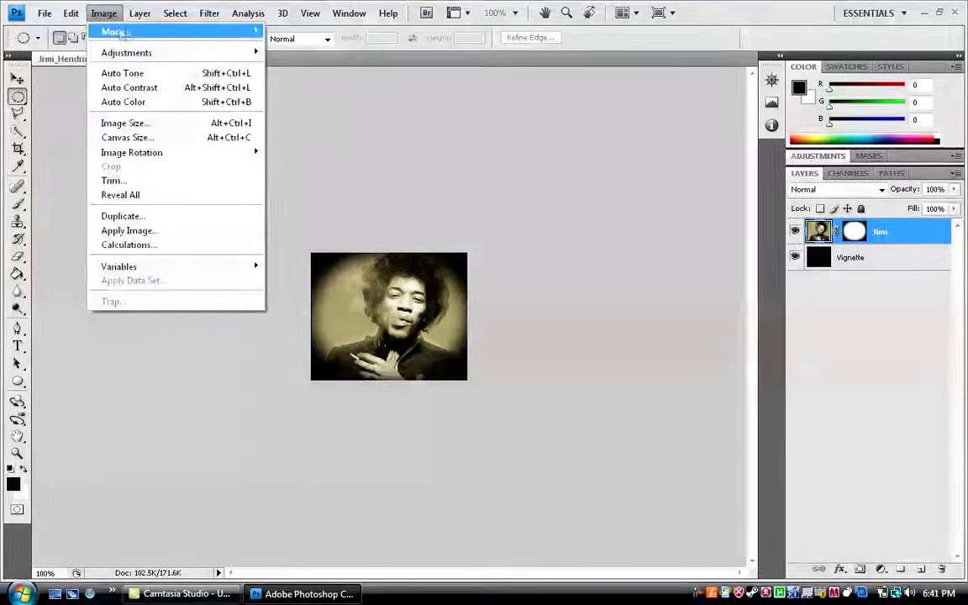
pyautogui.moveTo(117, 31)
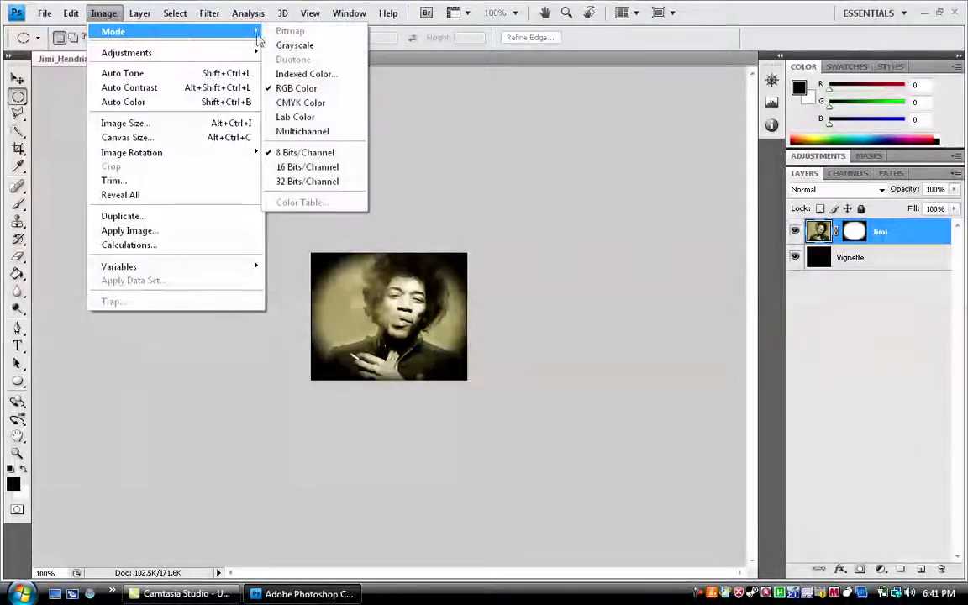
pyautogui.click(423, 133)
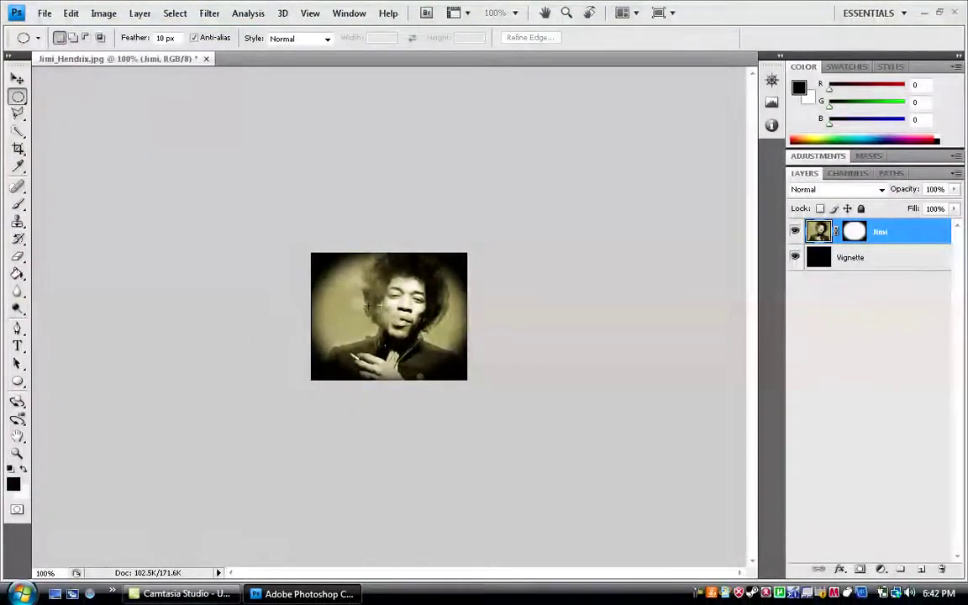
pyautogui.click(848, 173)
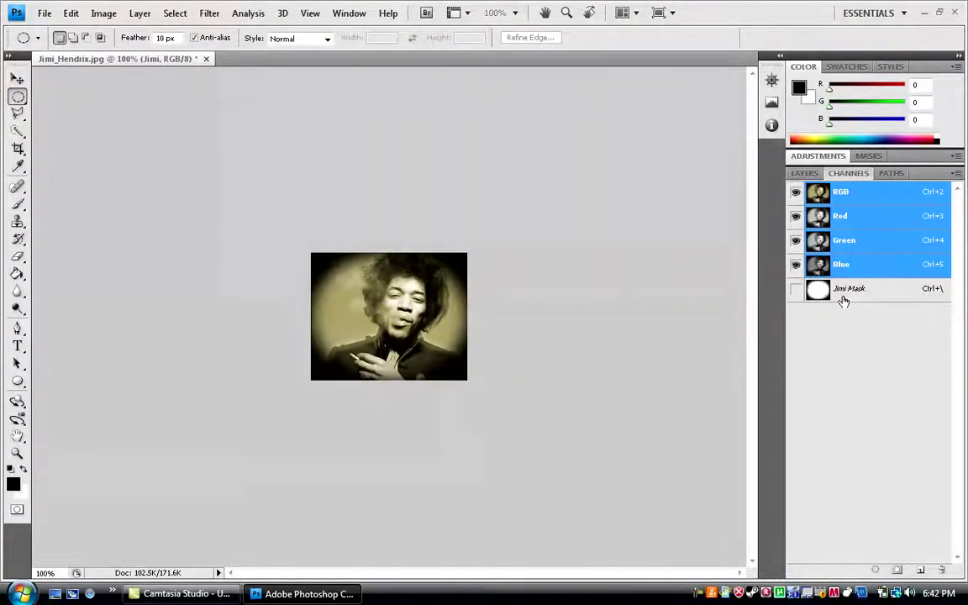
pyautogui.press('F7')
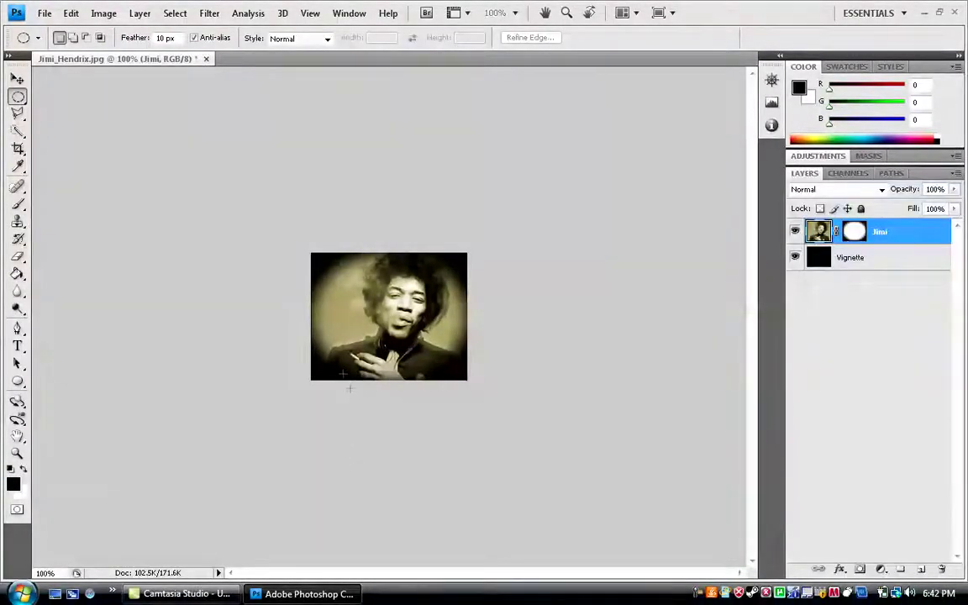